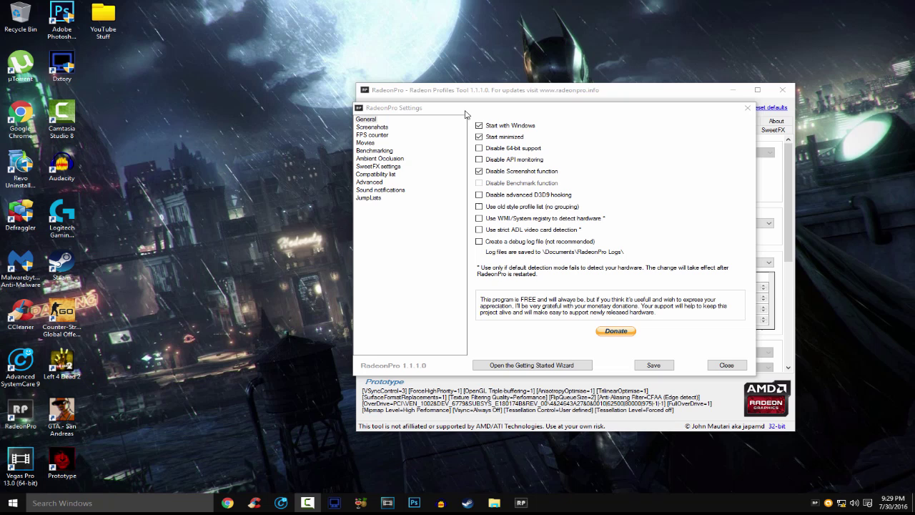
View the computer's basic system information to check its processor, memory and system type, and close it again
drag(398, 113, 418, 110)
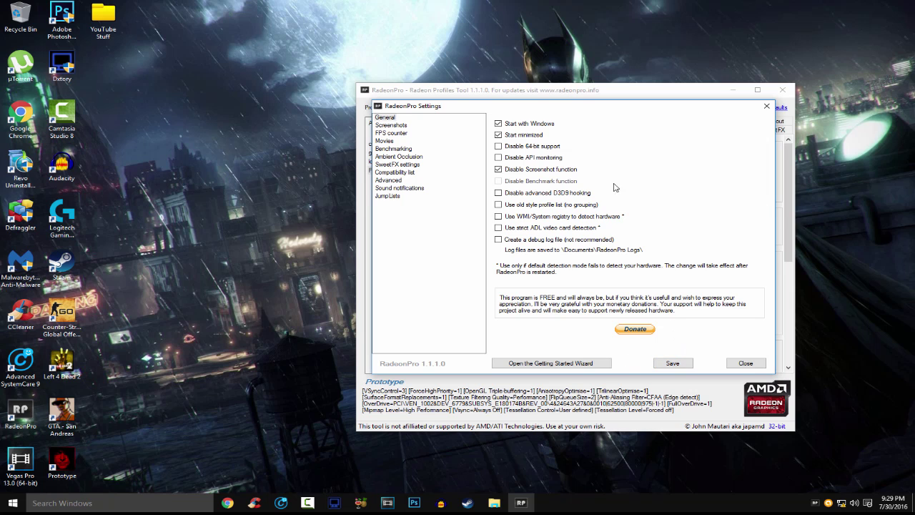
right_click(12, 503)
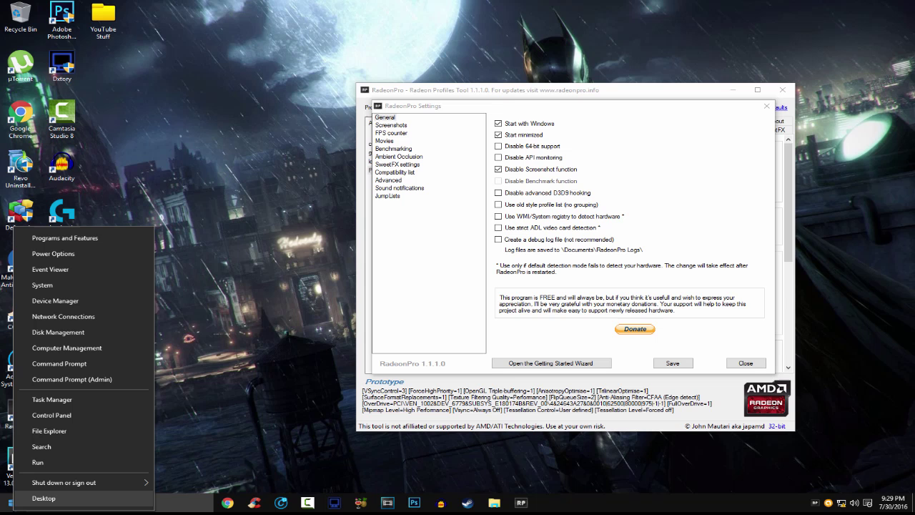
click(86, 286)
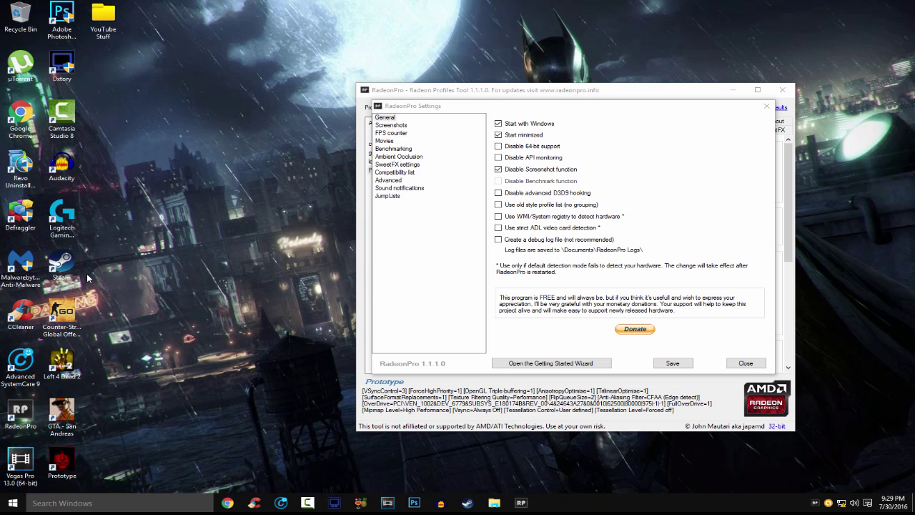
drag(422, 150, 378, 139)
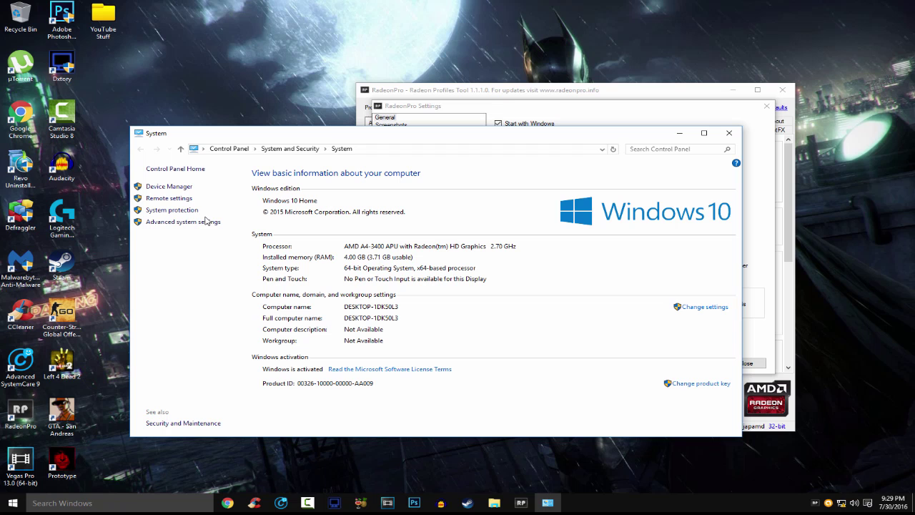
click(729, 133)
drag(585, 109, 386, 128)
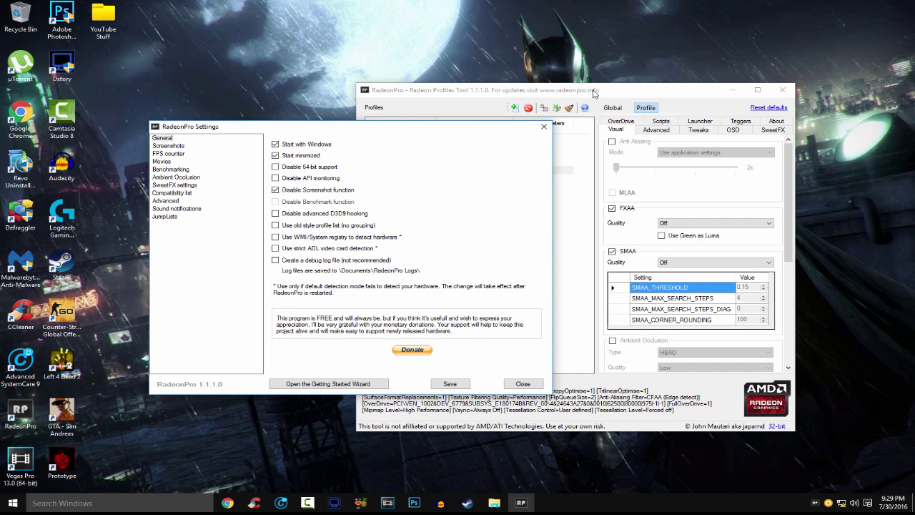
drag(508, 129, 559, 127)
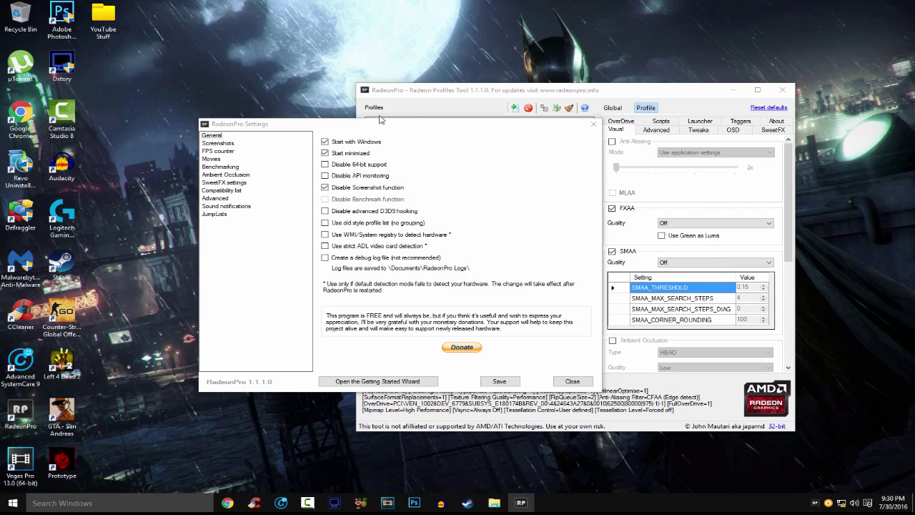
drag(381, 119, 483, 103)
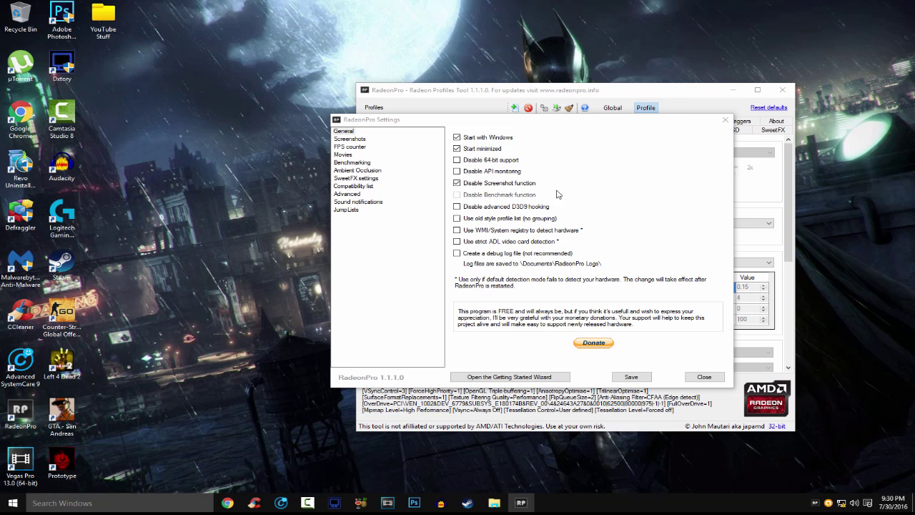
Review the RadeonPro settings for screenshots, FPS counter, movies, benchmarking, ambient occlusion, SweetFX, compatibility, sound notifications and JumpLists
click(350, 139)
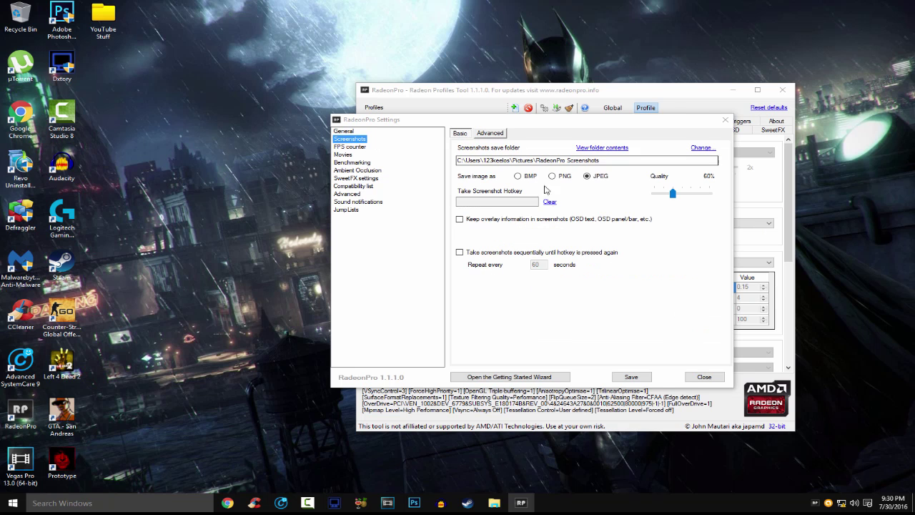
click(350, 147)
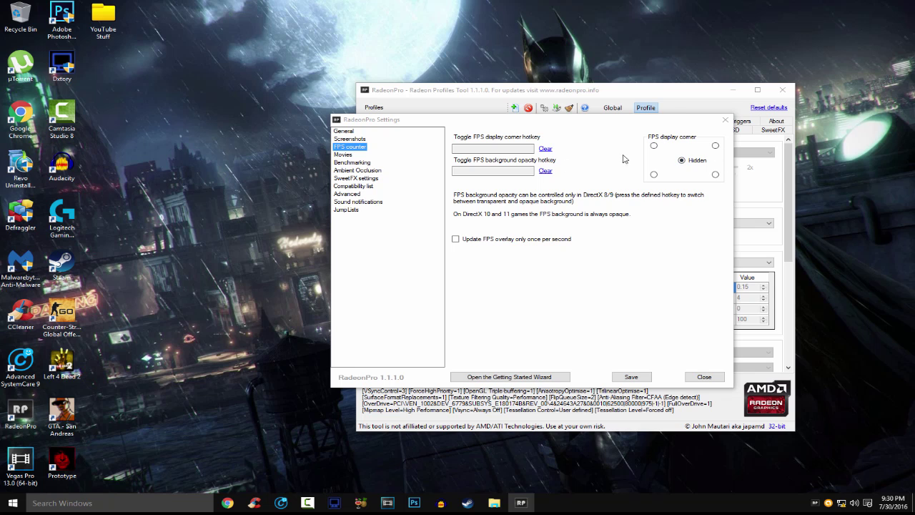
click(342, 155)
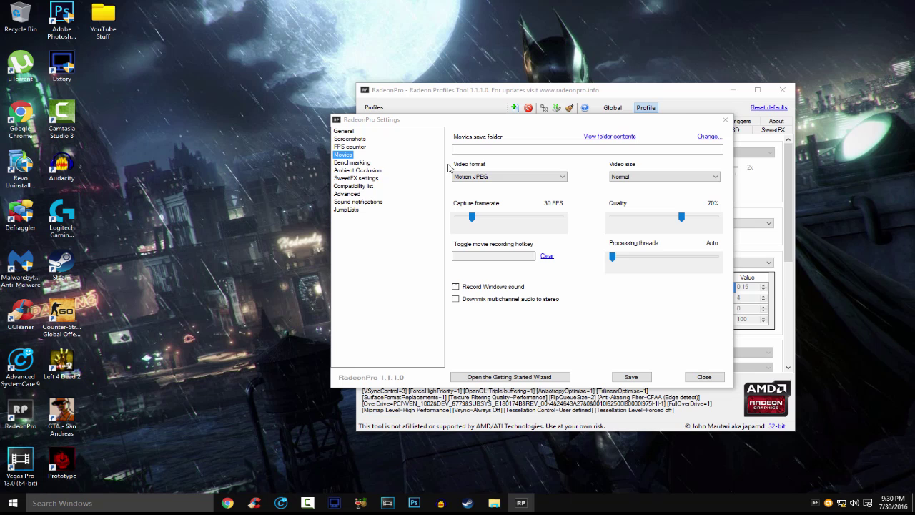
click(343, 162)
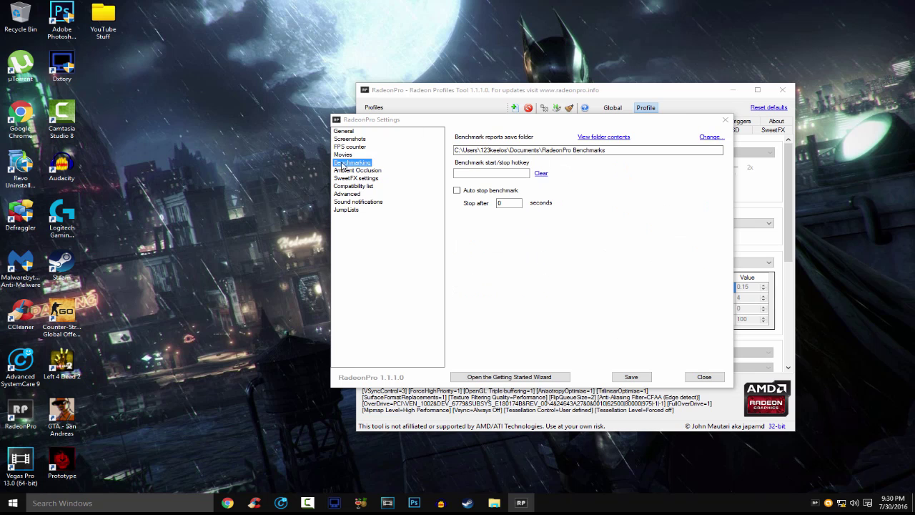
click(540, 176)
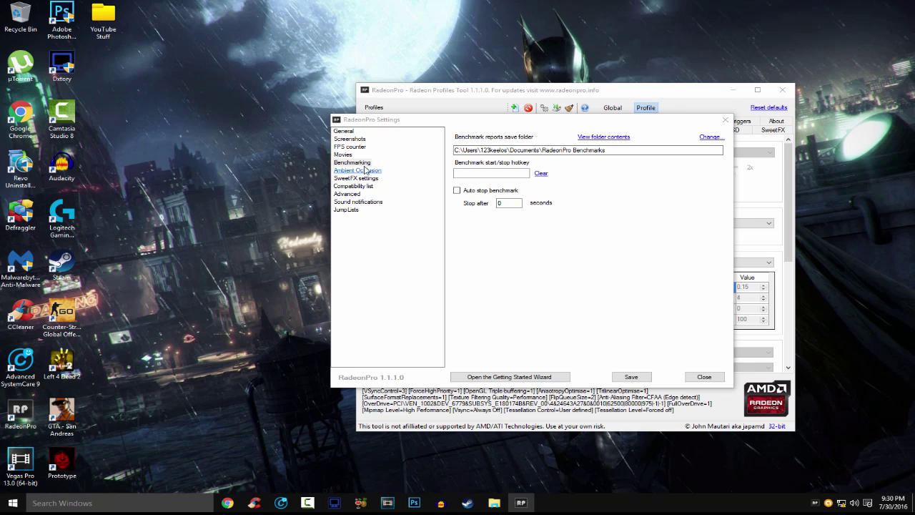
click(368, 171)
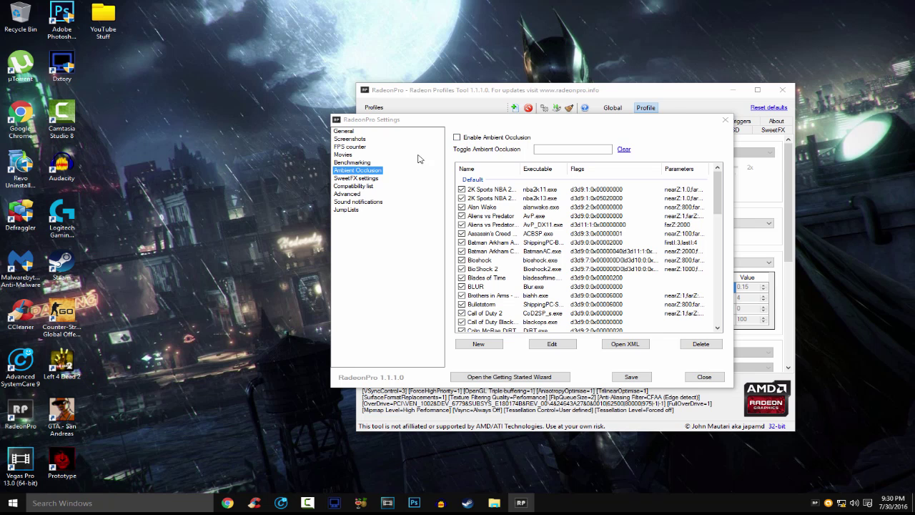
mouse_move(718, 188)
mouse_down()
mouse_move(731, 252)
mouse_move(723, 250)
mouse_move(721, 316)
mouse_move(718, 176)
mouse_up()
click(356, 178)
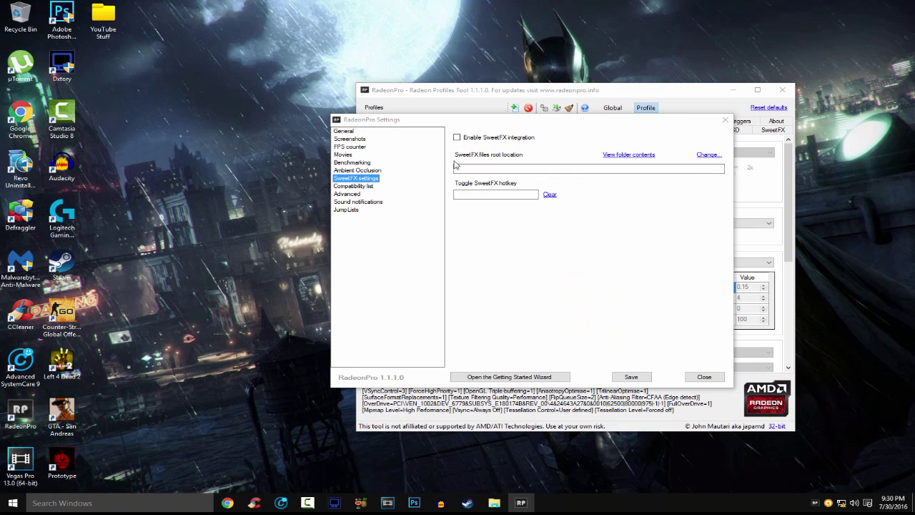
click(353, 186)
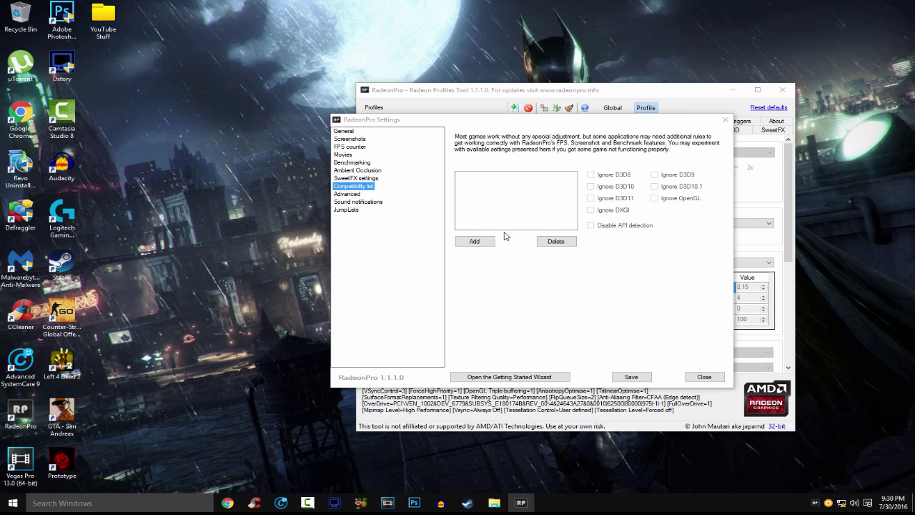
click(358, 201)
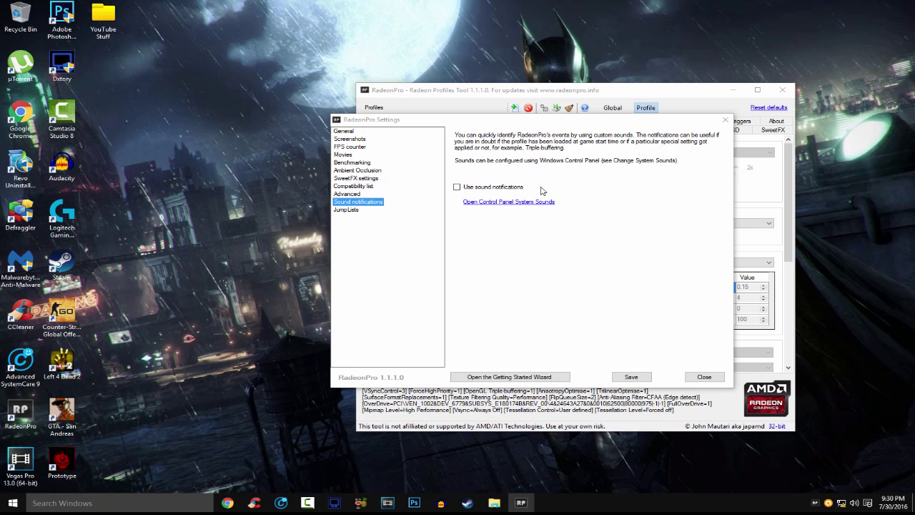
click(346, 209)
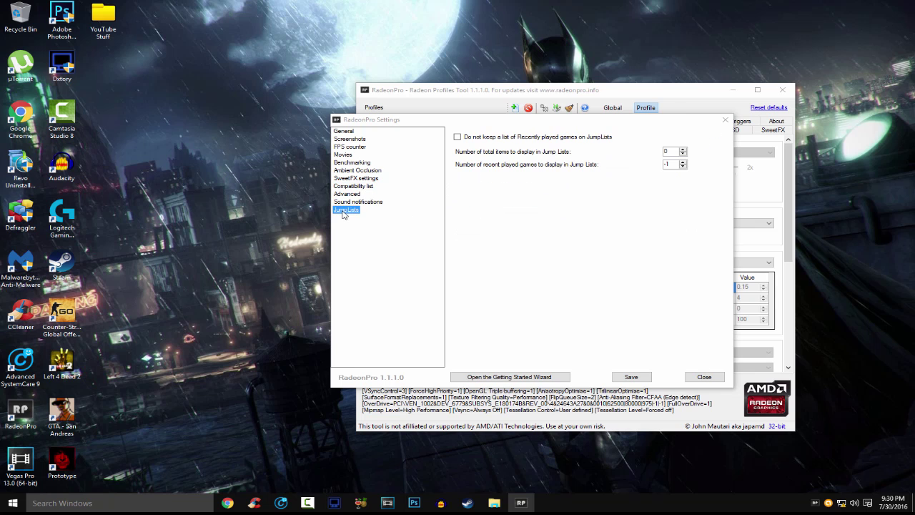
Clear the Toggle FXAA and Toggle SMAA hotkeys in the advanced RadeonPro settings
click(348, 194)
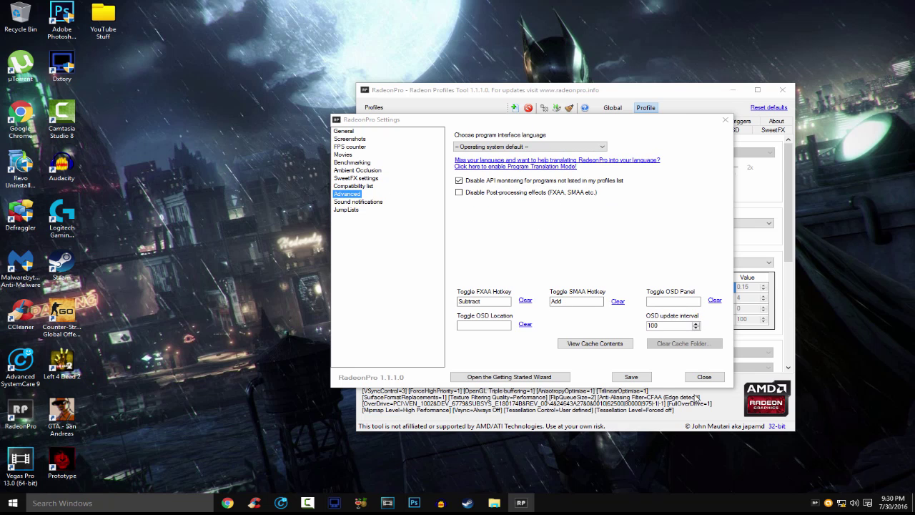
click(477, 301)
click(525, 300)
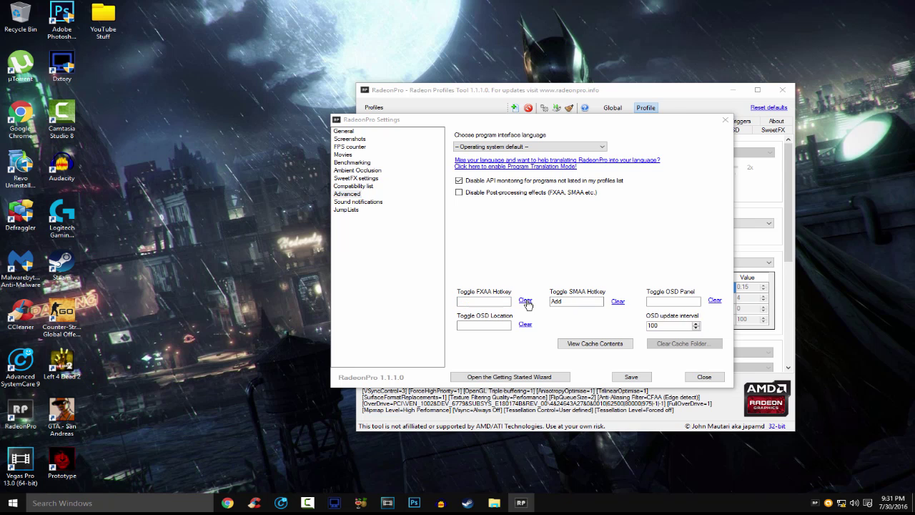
click(620, 302)
Keep the program interface language at the operating system default and save the RadeonPro settings
drag(575, 122, 631, 132)
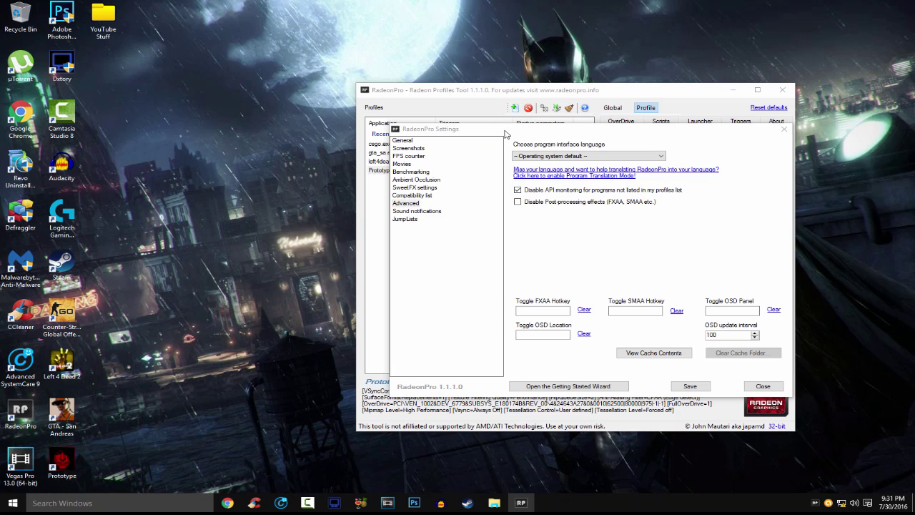
drag(506, 134, 412, 193)
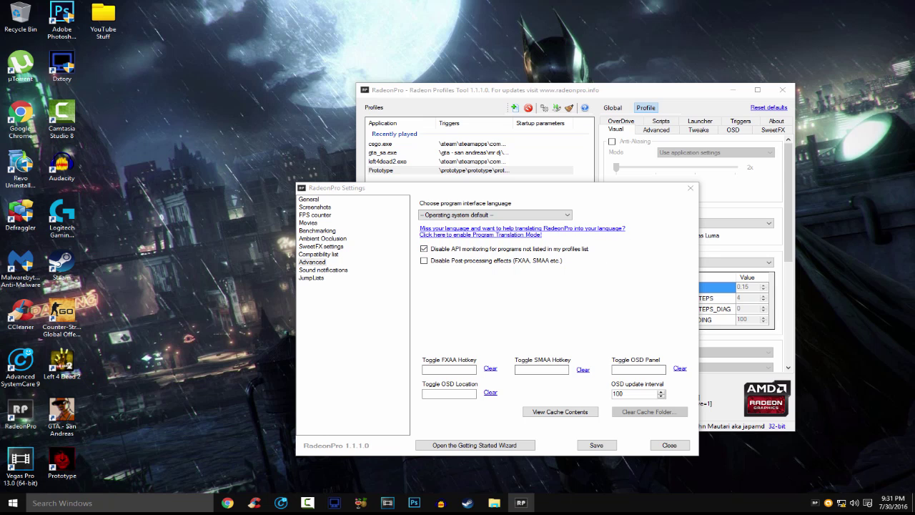
click(465, 215)
click(472, 215)
click(597, 445)
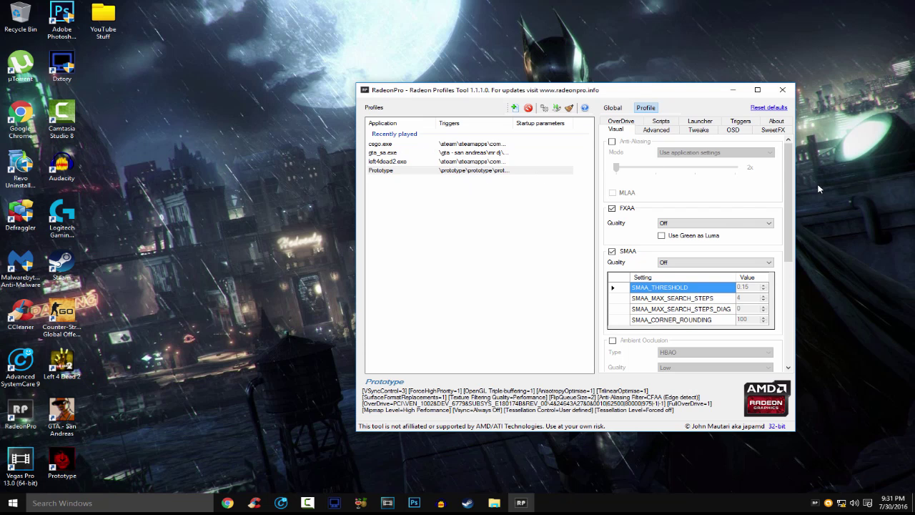
Select the Prototype profile and enable the SMAA override in its visual settings
mouse_move(790, 166)
mouse_down()
mouse_move(792, 229)
mouse_move(794, 154)
mouse_up()
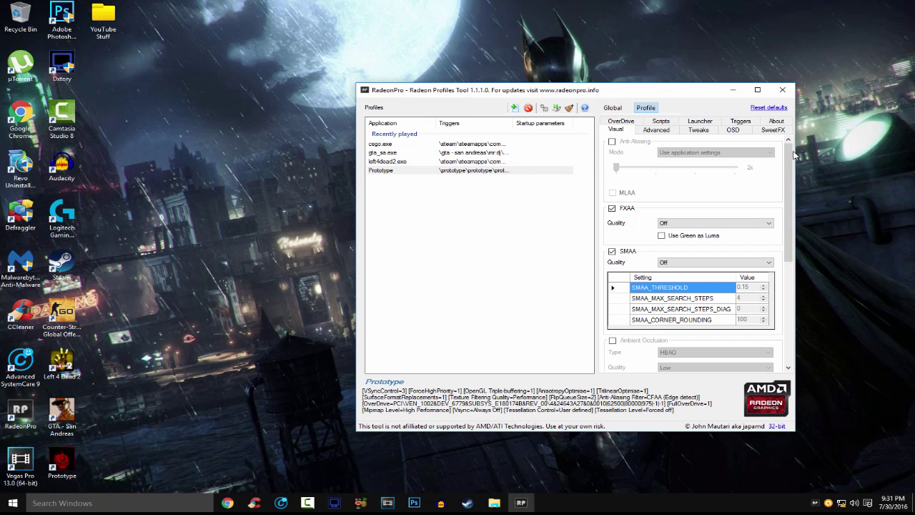
click(388, 172)
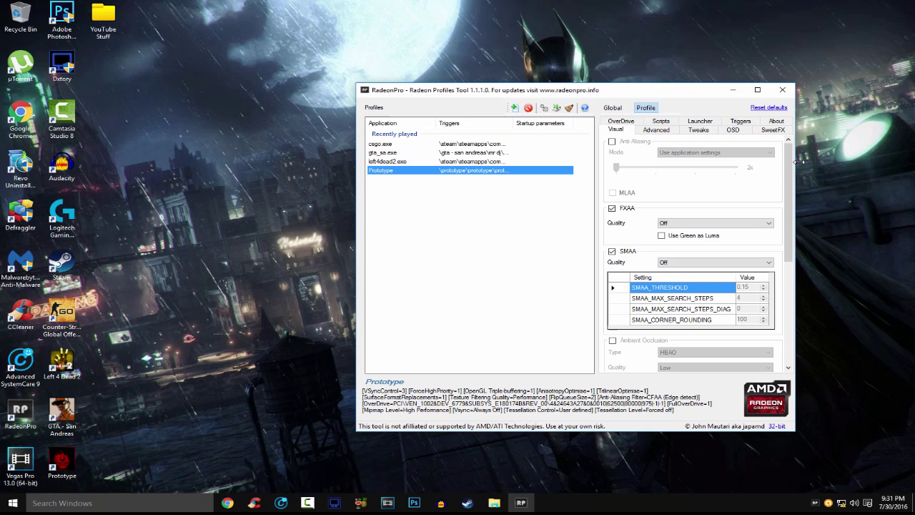
drag(791, 163, 788, 143)
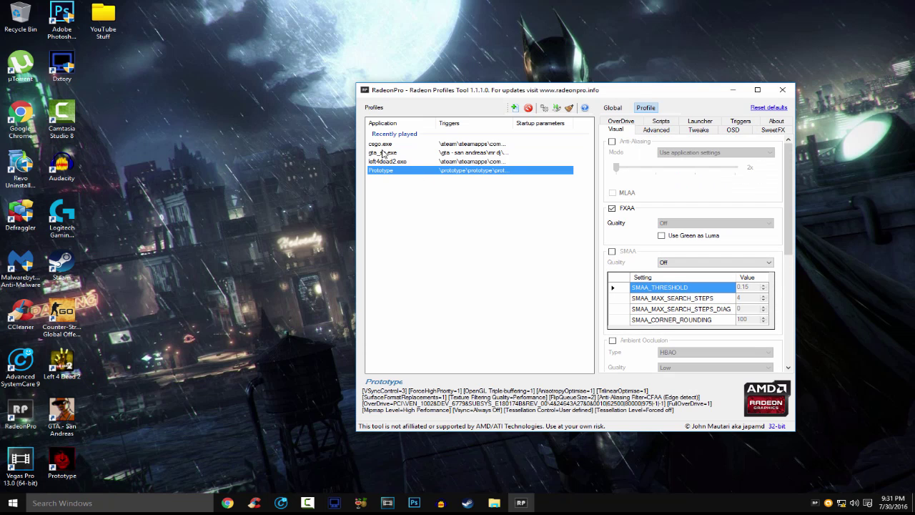
key(Home)
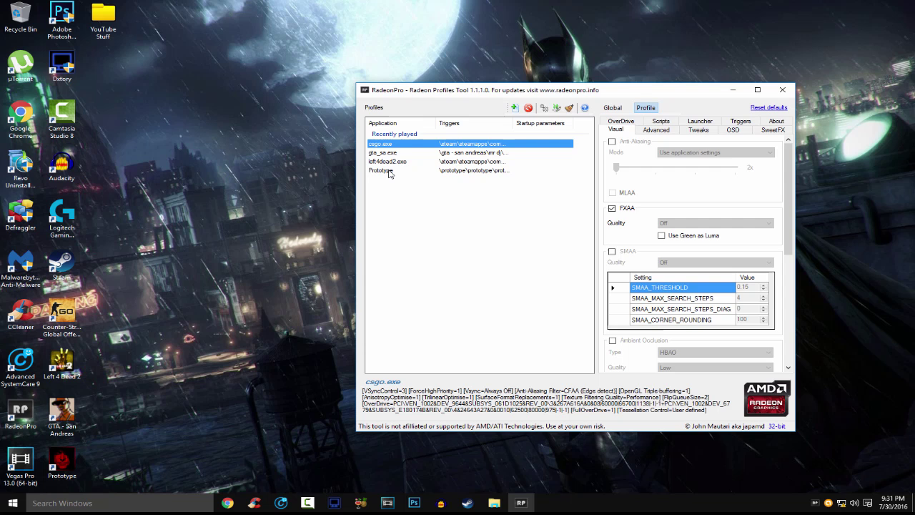
click(491, 171)
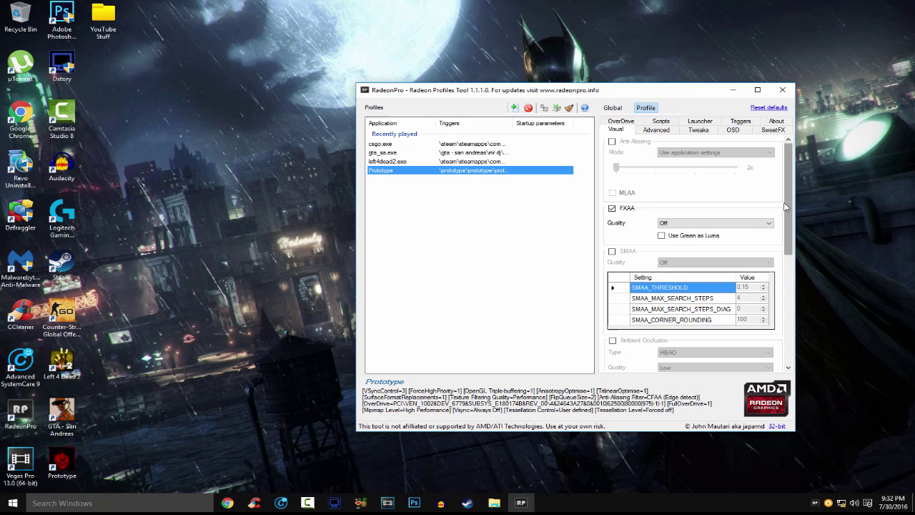
scroll(672, 224, down, 1)
click(613, 192)
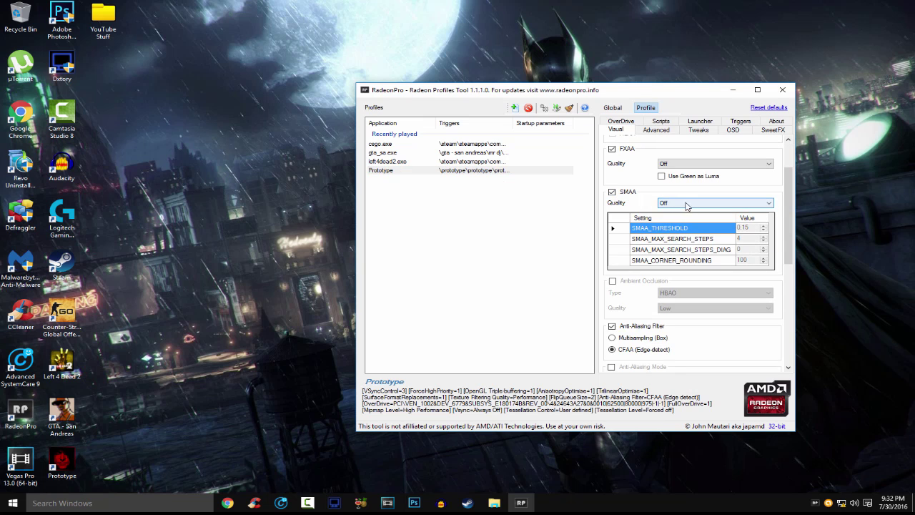
Set the Prototype profile's vertical sync control to Always Off
scroll(788, 214, down, 1)
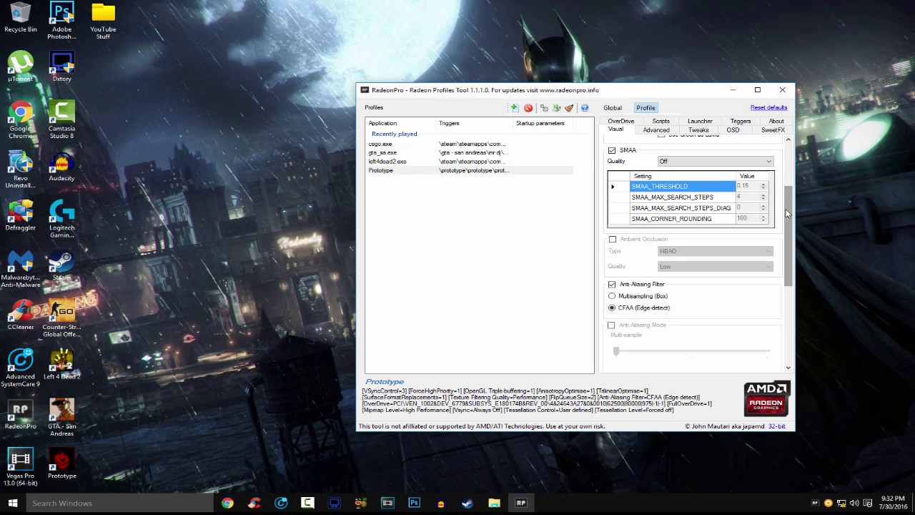
drag(786, 218, 786, 243)
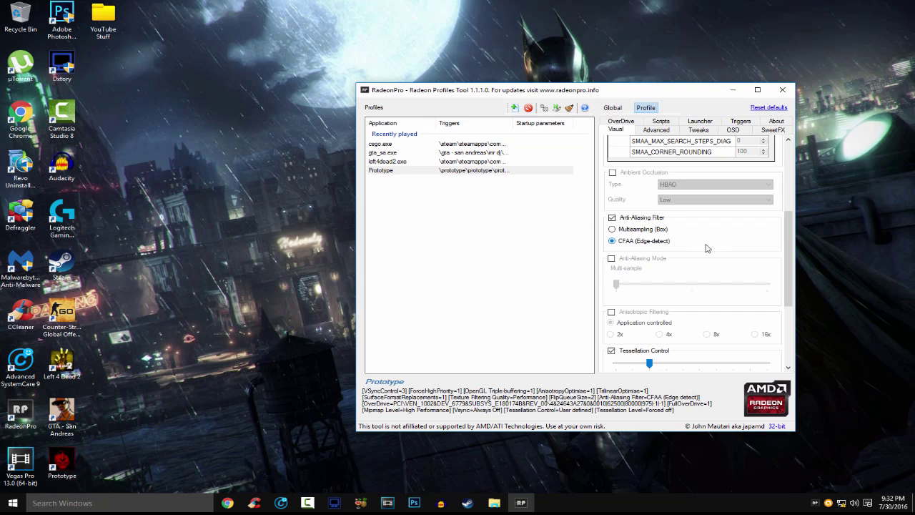
drag(786, 239, 787, 278)
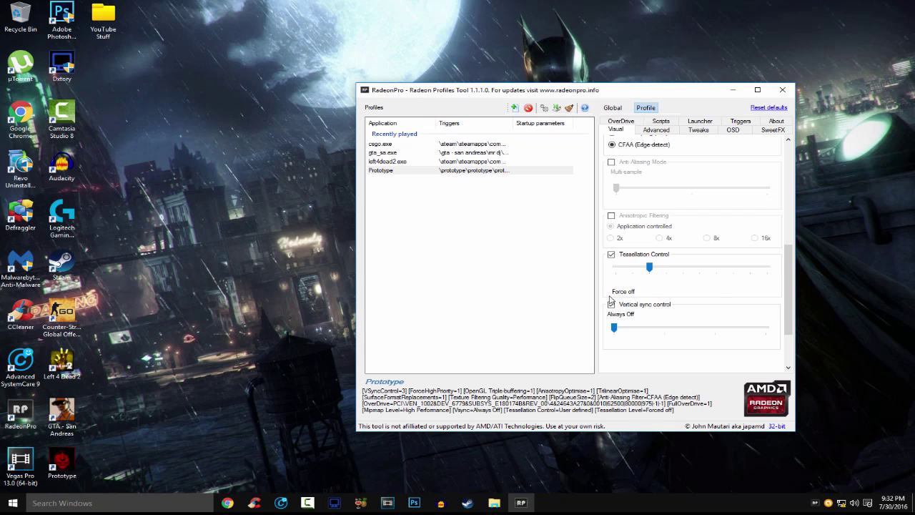
click(624, 327)
drag(665, 327, 613, 328)
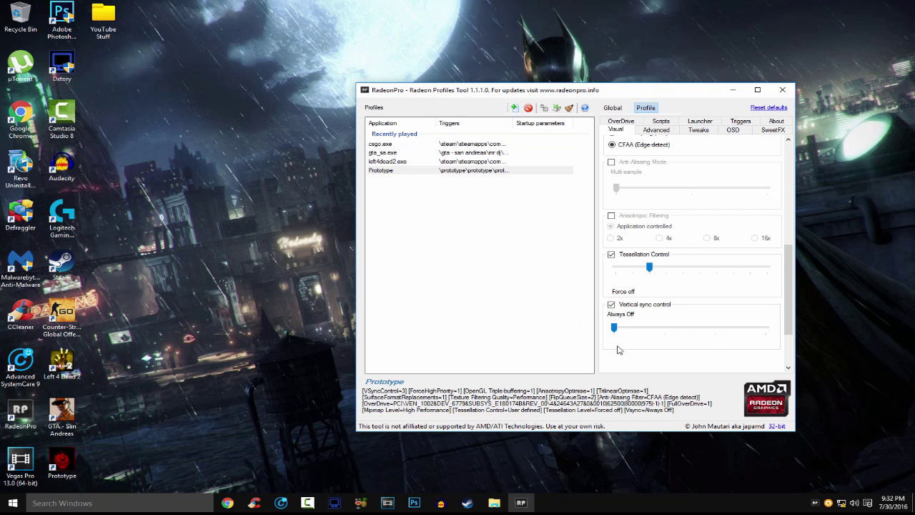
In the Prototype profile's advanced settings, enable Texture Filtering Quality at Performance and Mipmap Quality at High Performance
click(660, 132)
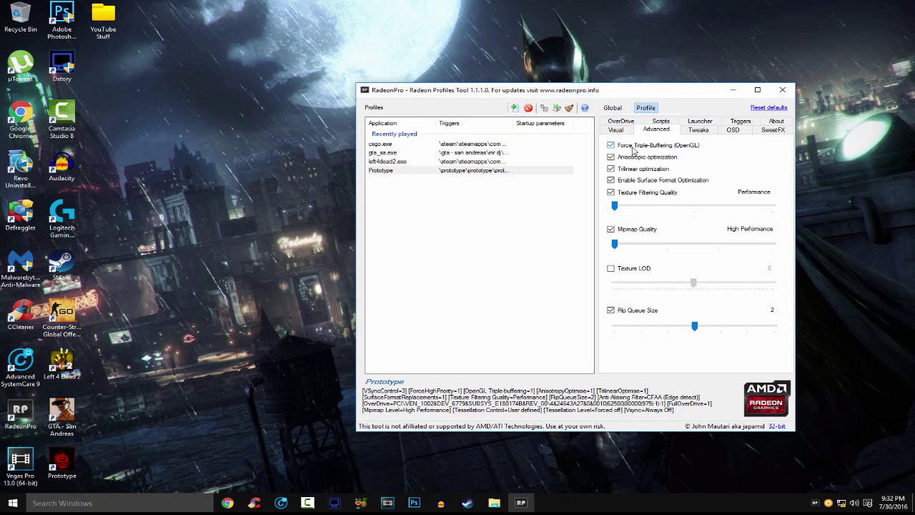
click(632, 194)
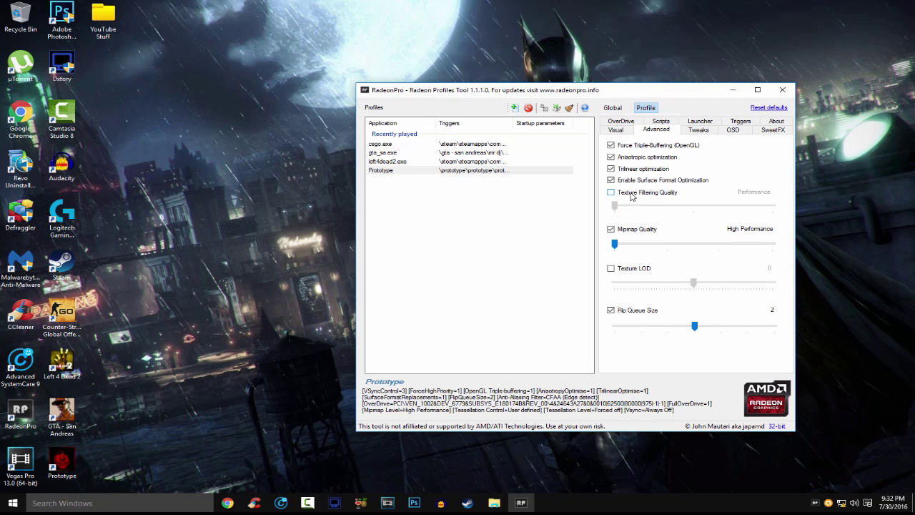
click(631, 196)
mouse_move(615, 205)
mouse_down()
mouse_move(695, 206)
mouse_move(614, 205)
mouse_up()
click(620, 230)
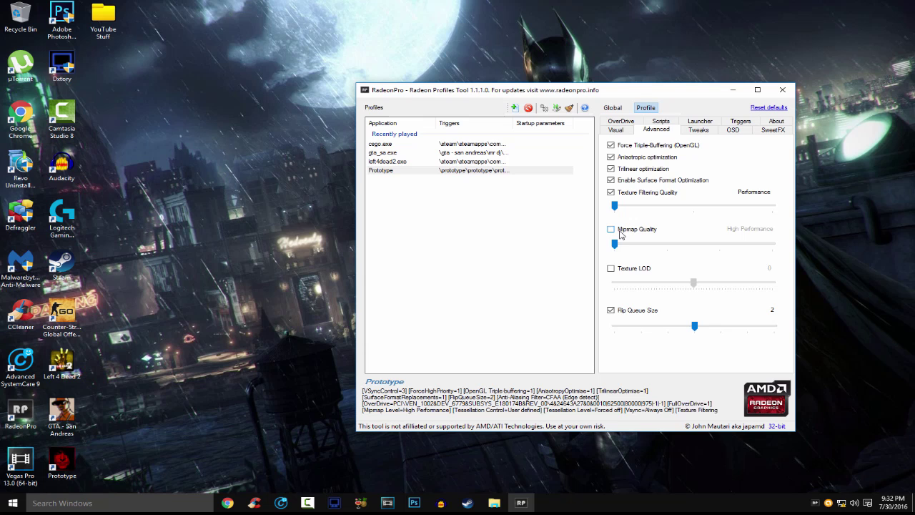
click(620, 231)
mouse_move(615, 243)
mouse_down()
mouse_move(772, 244)
mouse_move(614, 244)
mouse_up()
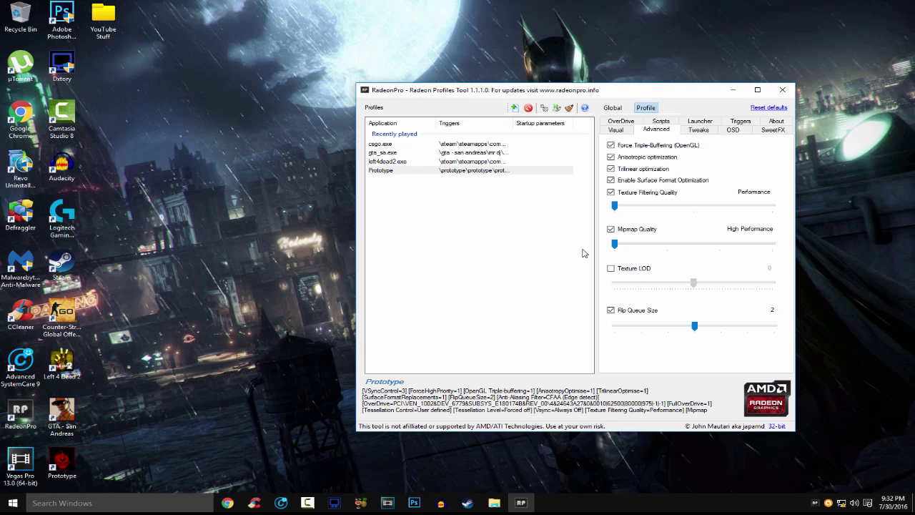
Review the Prototype profile's Direct3D, CrossfireX and CPU affinity tweaks, keeping VSync control at Always off
click(697, 133)
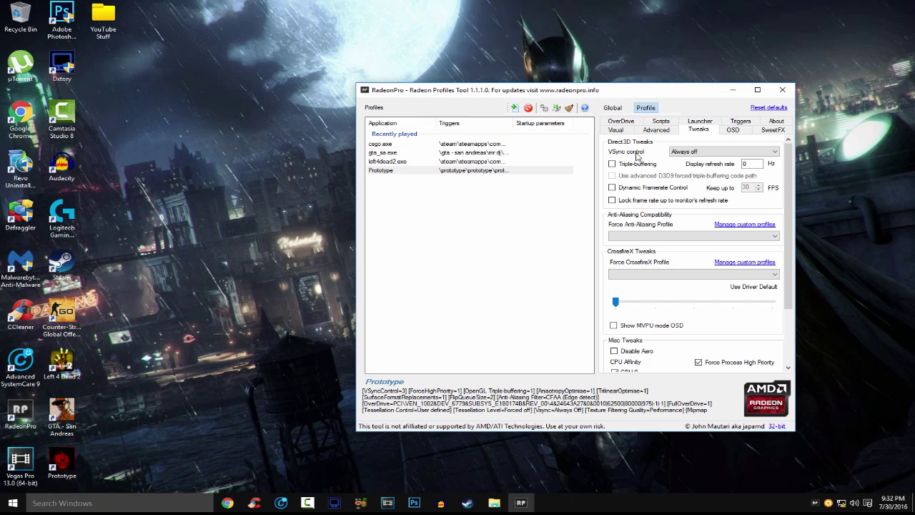
click(722, 151)
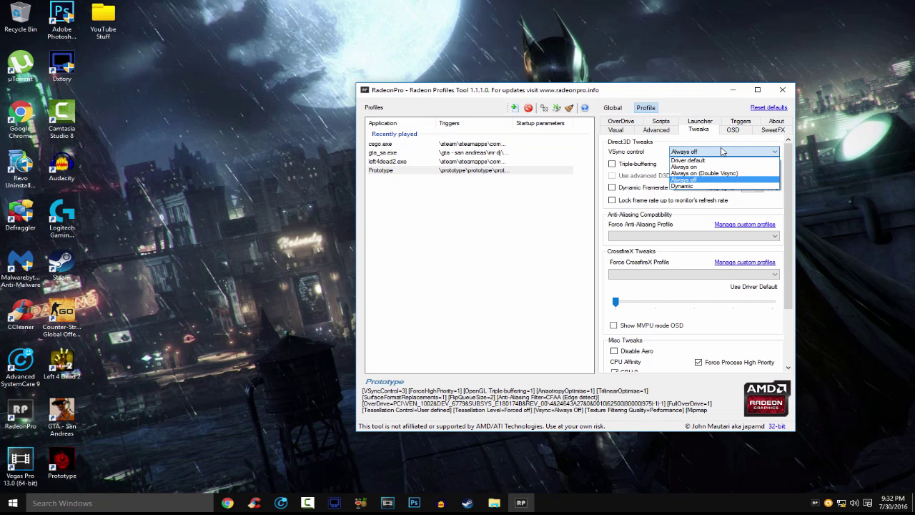
click(707, 151)
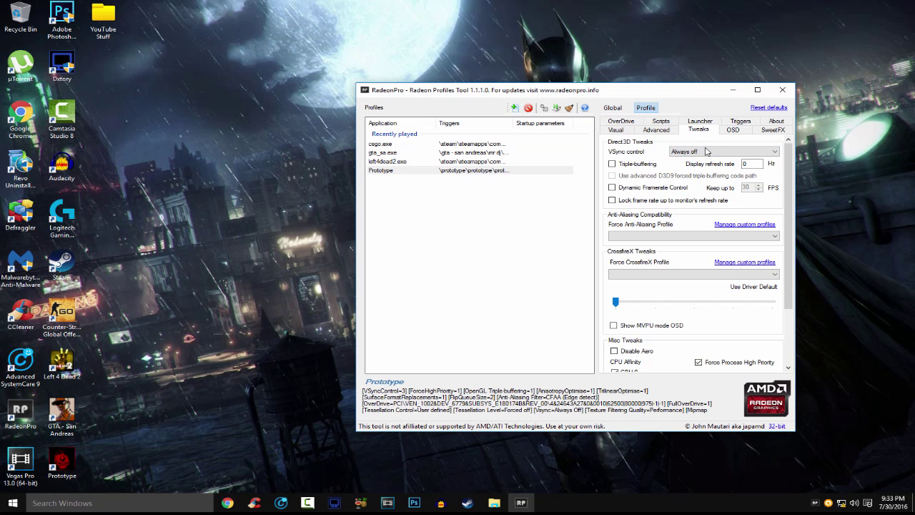
click(755, 163)
double_click(759, 164)
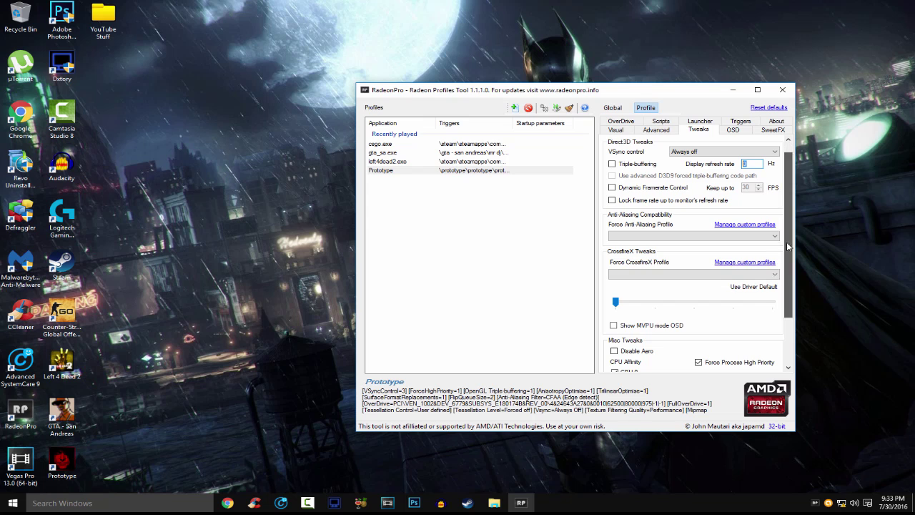
scroll(787, 247, down, 1)
drag(787, 250, 759, 276)
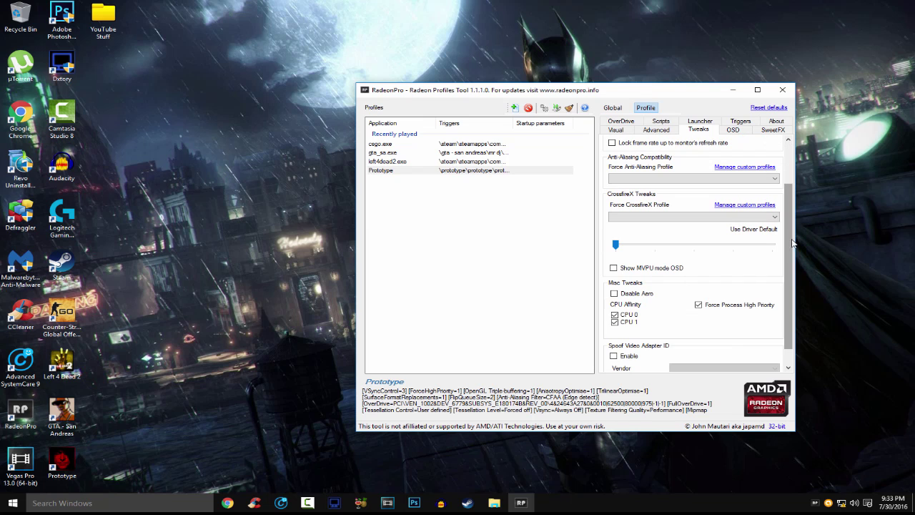
scroll(787, 247, down, 1)
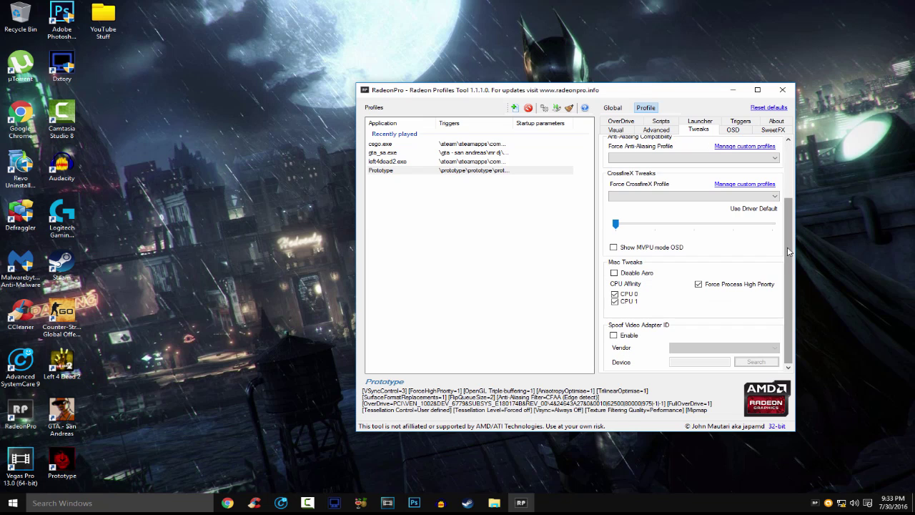
click(614, 301)
click(741, 131)
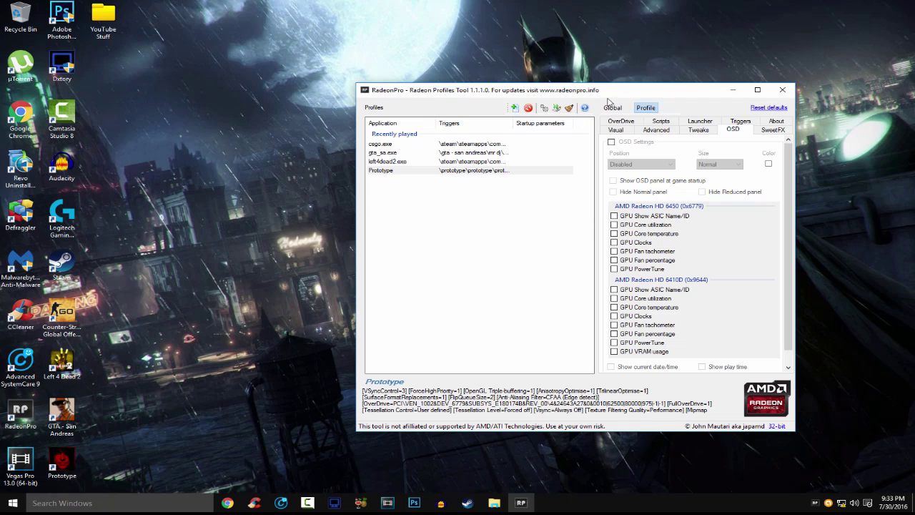
click(782, 121)
click(778, 122)
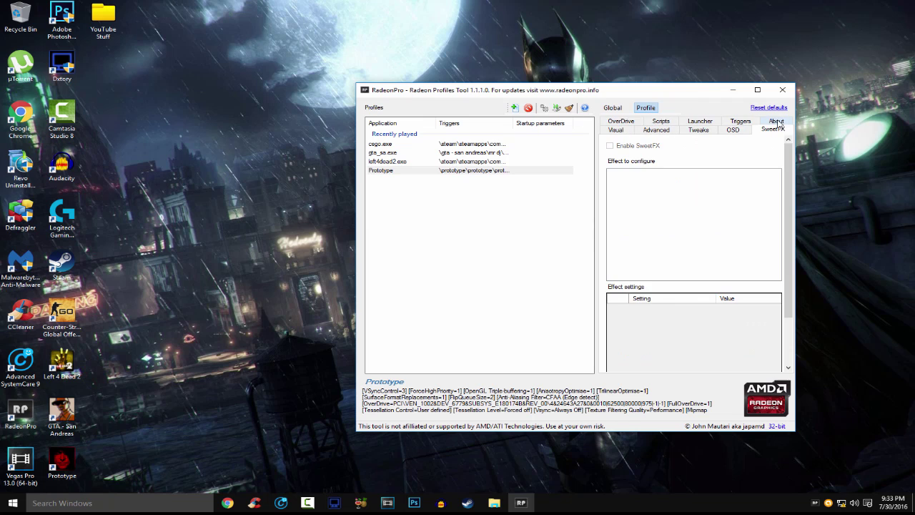
click(733, 129)
click(699, 129)
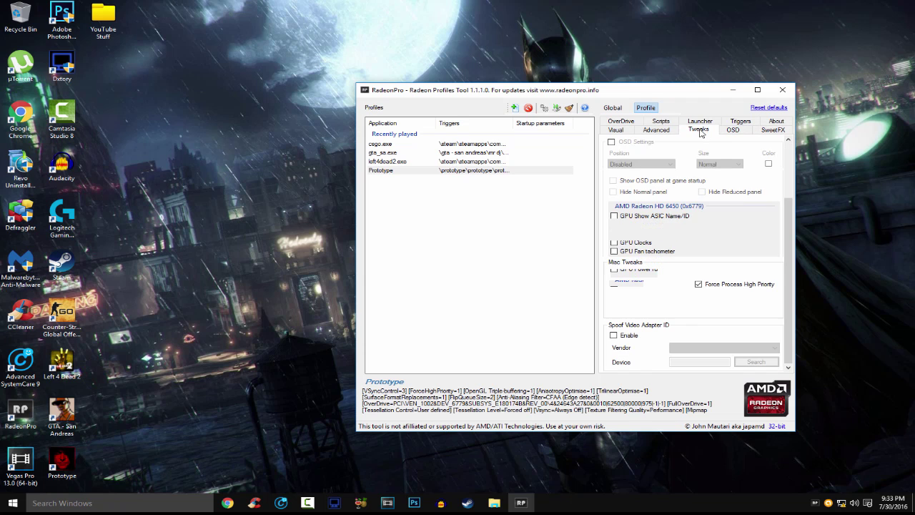
click(655, 130)
click(616, 123)
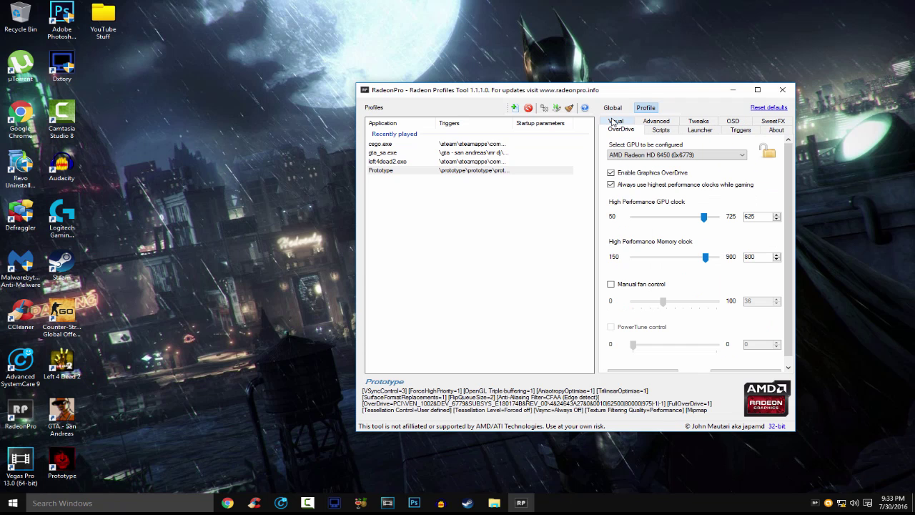
click(661, 130)
Compare the Prototype profile's OverDrive options for the AMD Radeon HD 6450 and HD 6410D GPUs
click(622, 131)
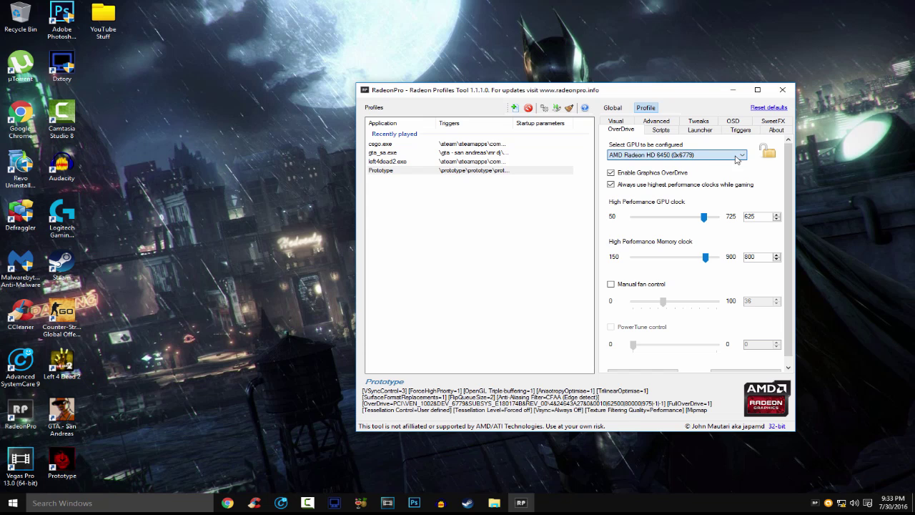
click(735, 156)
click(735, 156)
click(734, 155)
click(716, 170)
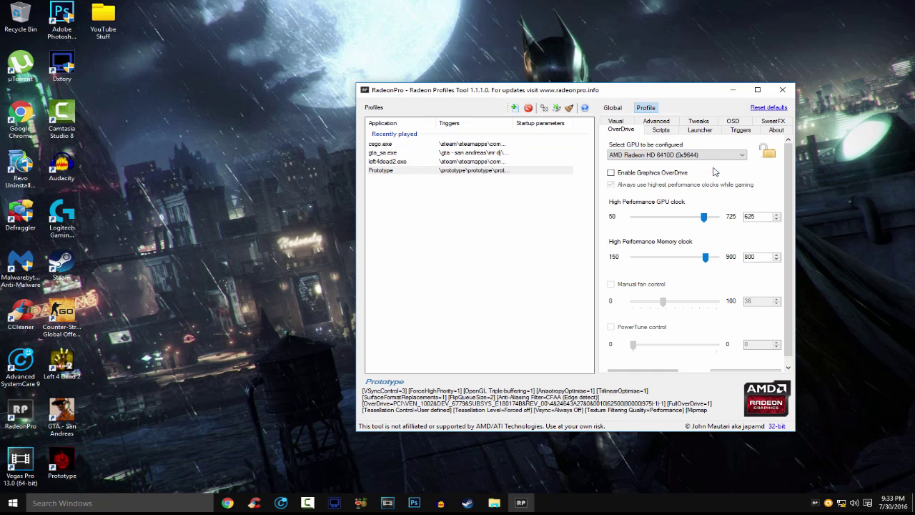
click(710, 156)
click(709, 156)
click(707, 157)
click(700, 157)
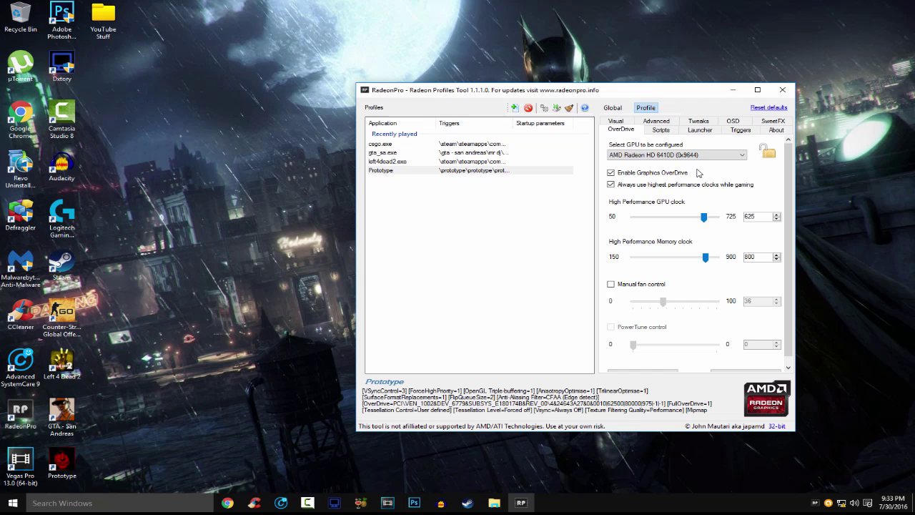
click(690, 157)
click(683, 164)
Re-enable Graphics OverDrive for the AMD Radeon HD 6450 with highest performance clocks always used while gaming, and apply the changes
click(651, 177)
click(647, 178)
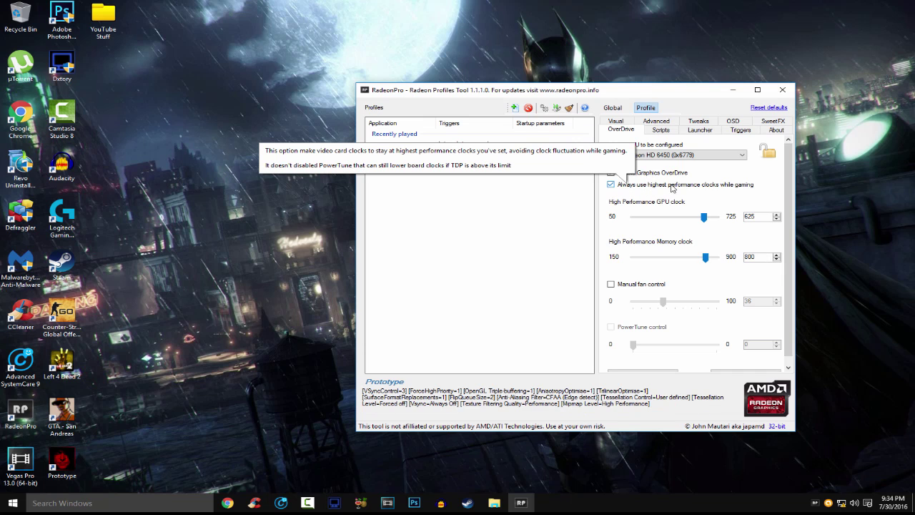
scroll(787, 179, down, 1)
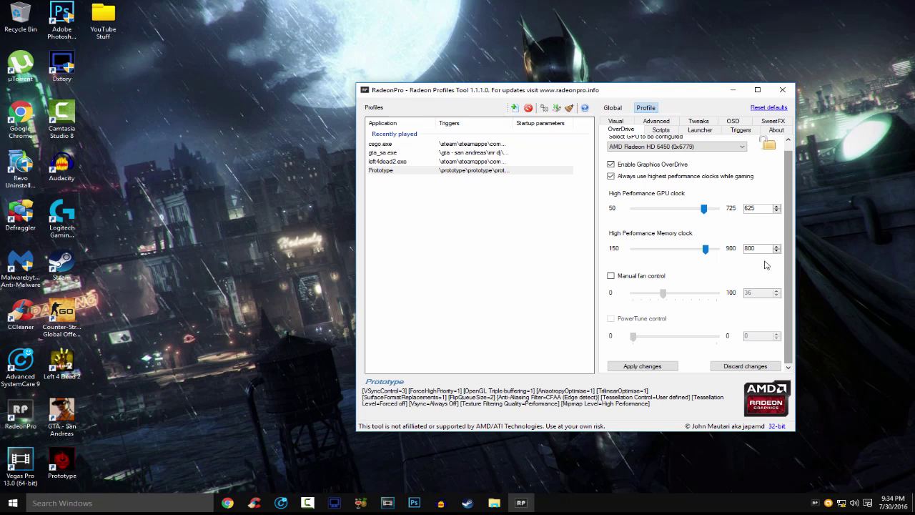
click(654, 366)
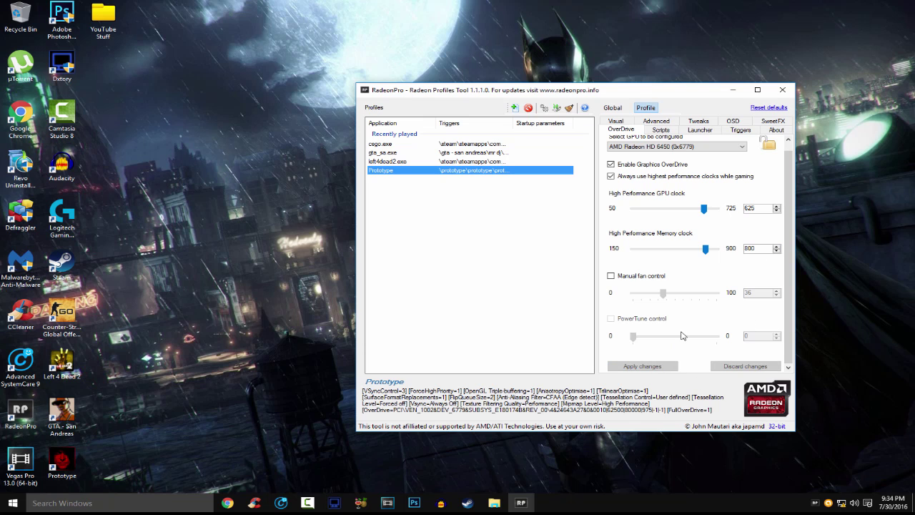
Select the AMD Radeon HD 6410D as the GPU to configure and apply its OverDrive settings
click(664, 146)
click(663, 164)
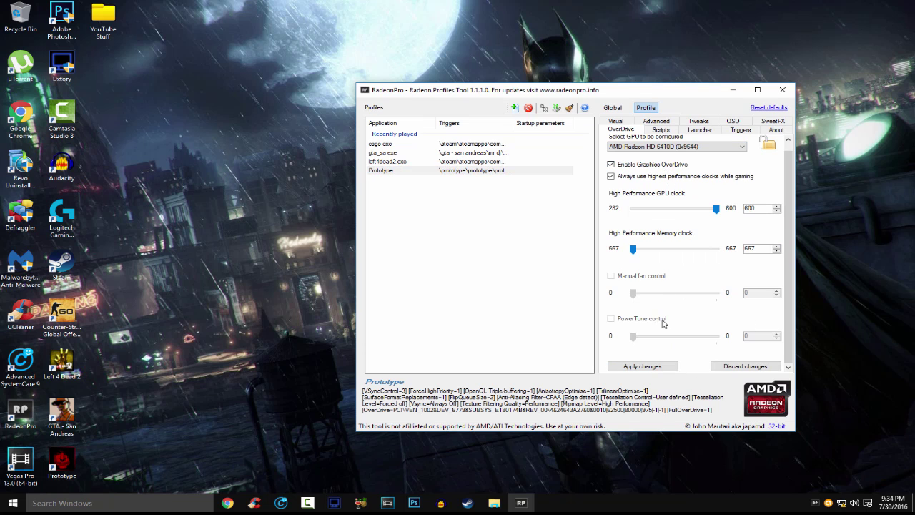
click(665, 366)
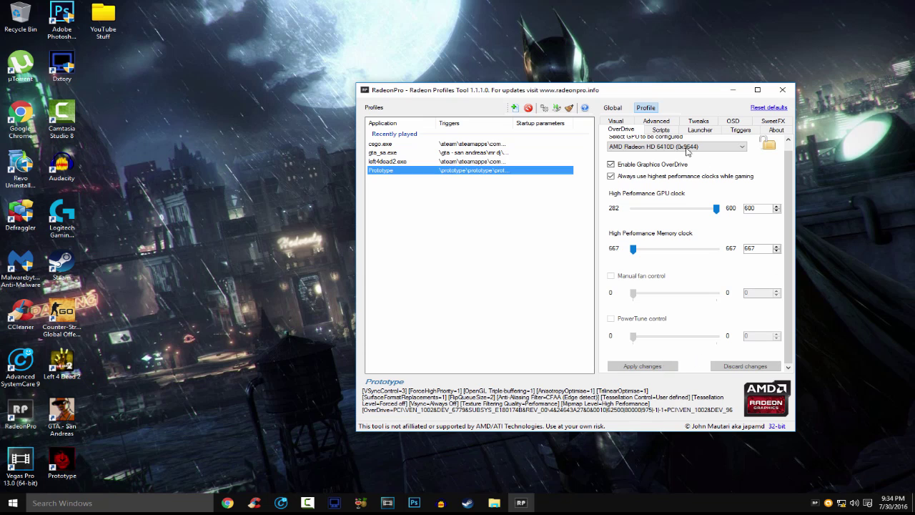
Switch back to the AMD Radeon HD 6450 and apply its OverDrive settings again
click(676, 146)
click(674, 156)
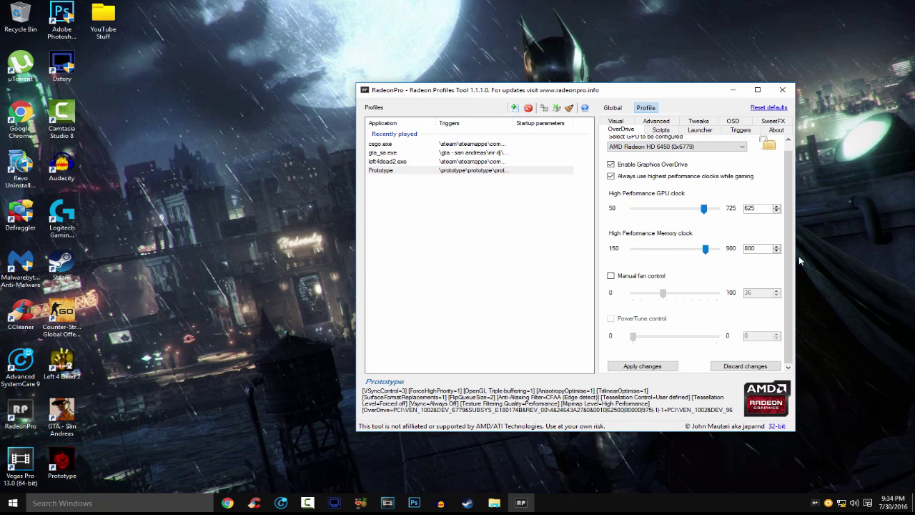
scroll(793, 259, up, 1)
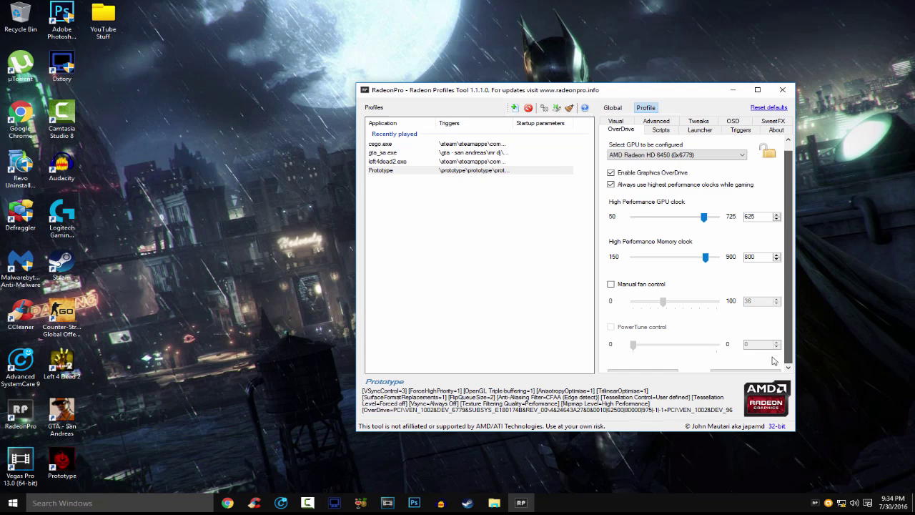
scroll(791, 261, down, 1)
click(648, 366)
click(664, 130)
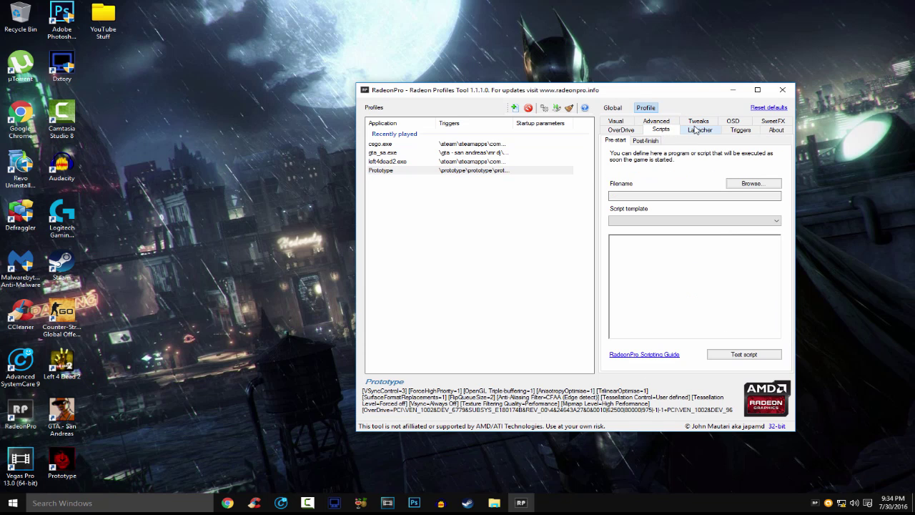
click(698, 129)
click(776, 129)
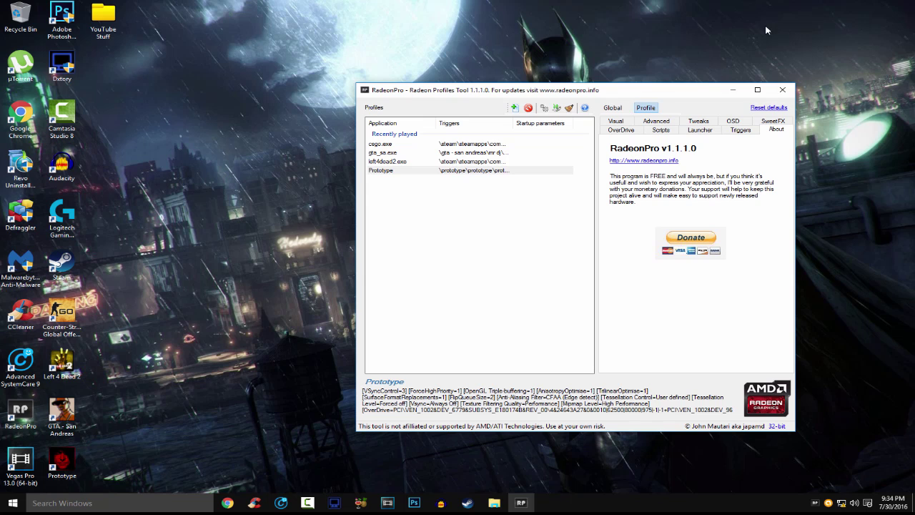
In the global visual settings, set Tessellation Control to Force off and vertical sync control to Always Off
click(611, 108)
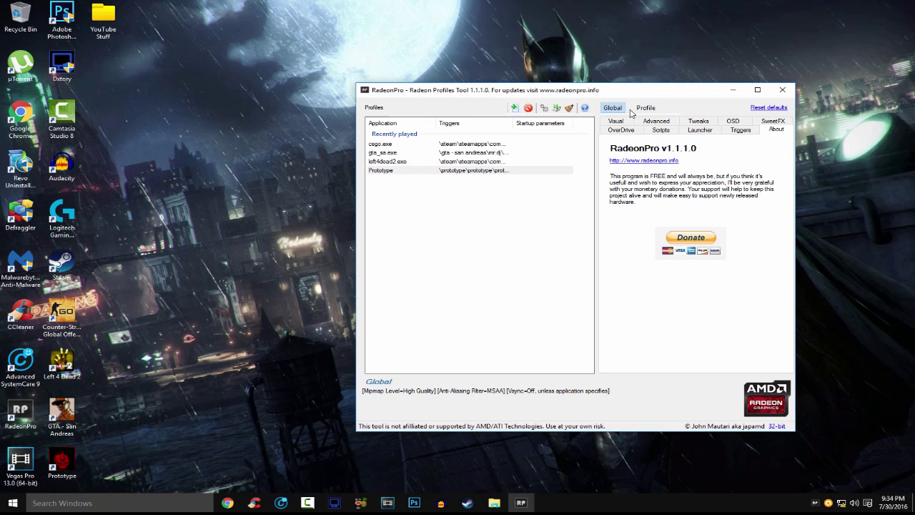
click(623, 131)
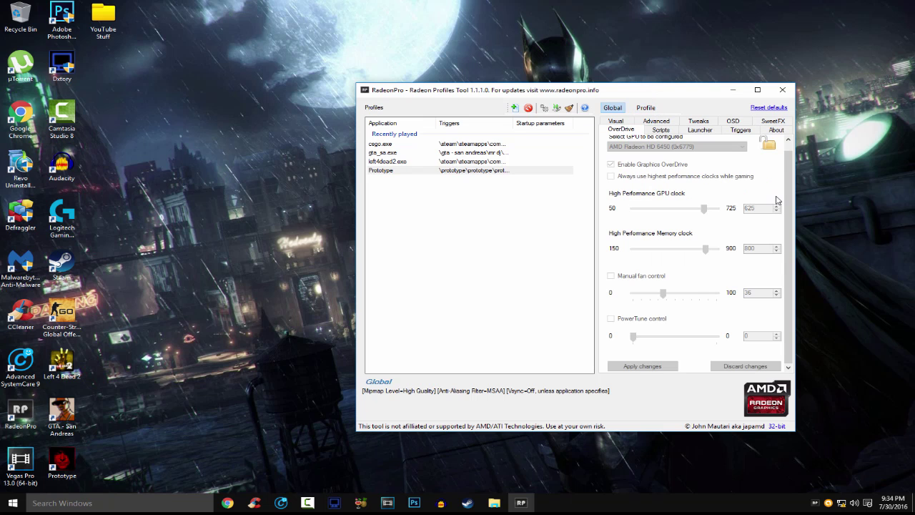
click(615, 122)
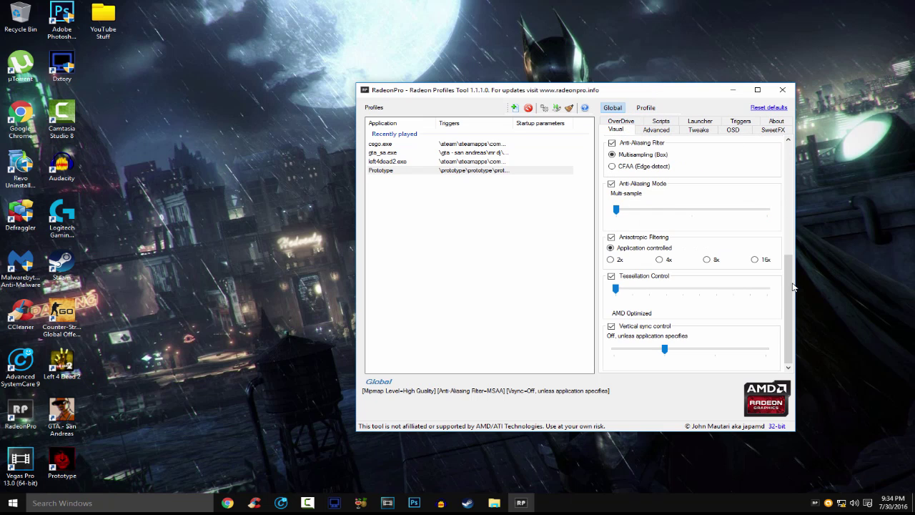
drag(615, 289, 669, 292)
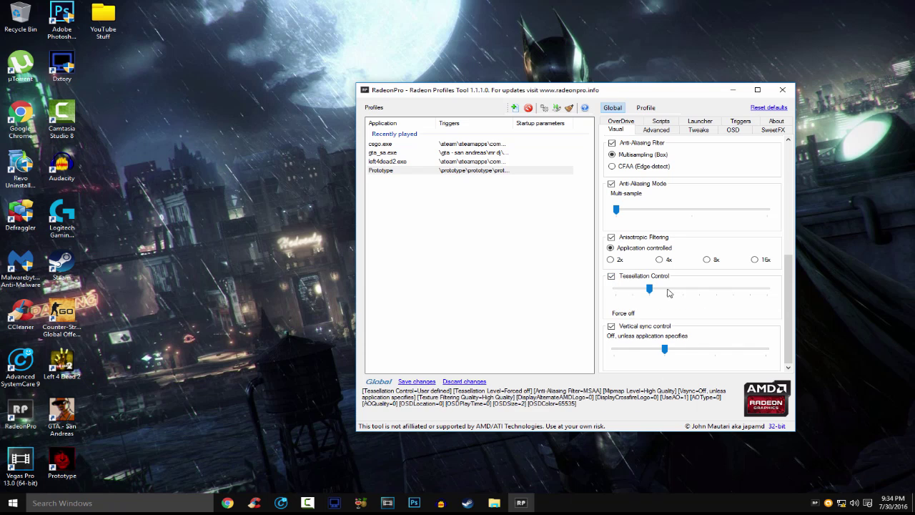
drag(664, 349, 585, 346)
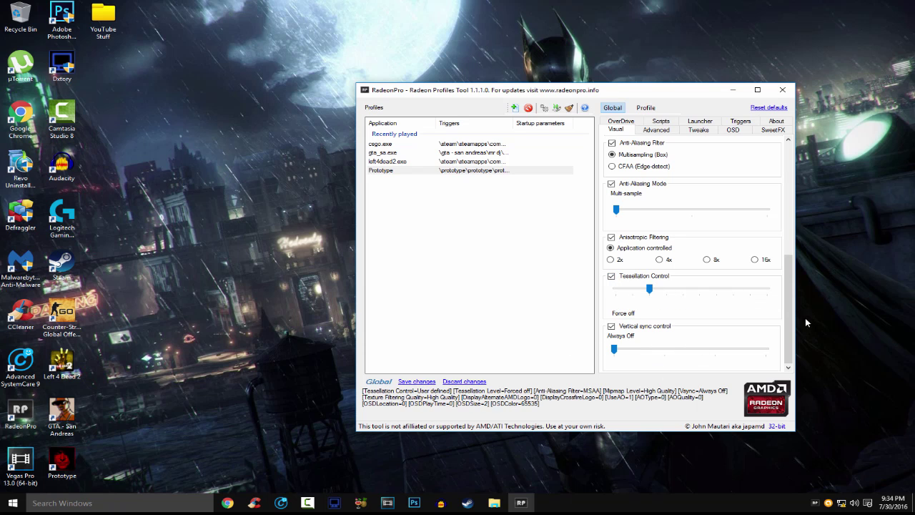
drag(788, 275, 793, 149)
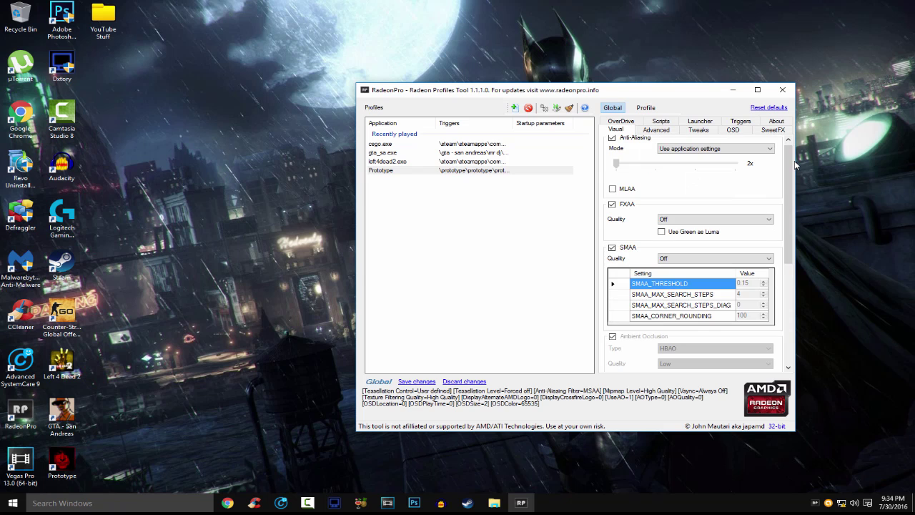
Enable OpenGL triple-buffering, anisotropic, trilinear and surface format optimization in the global advanced settings
click(657, 130)
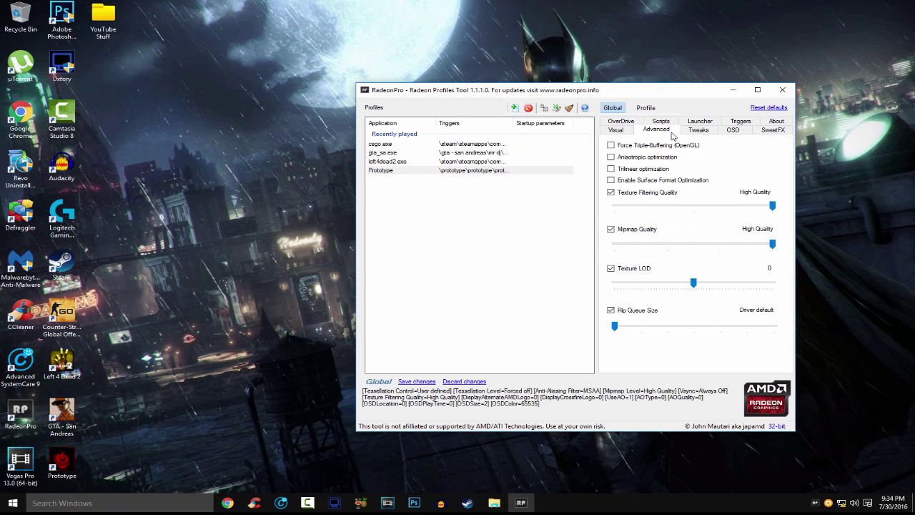
click(622, 145)
click(630, 157)
click(612, 169)
click(644, 181)
Set global Texture Filtering Quality to Performance, Mipmap Quality to High Performance and Flip Queue Size to 2, and save the changes
drag(773, 206, 548, 206)
drag(773, 245, 457, 236)
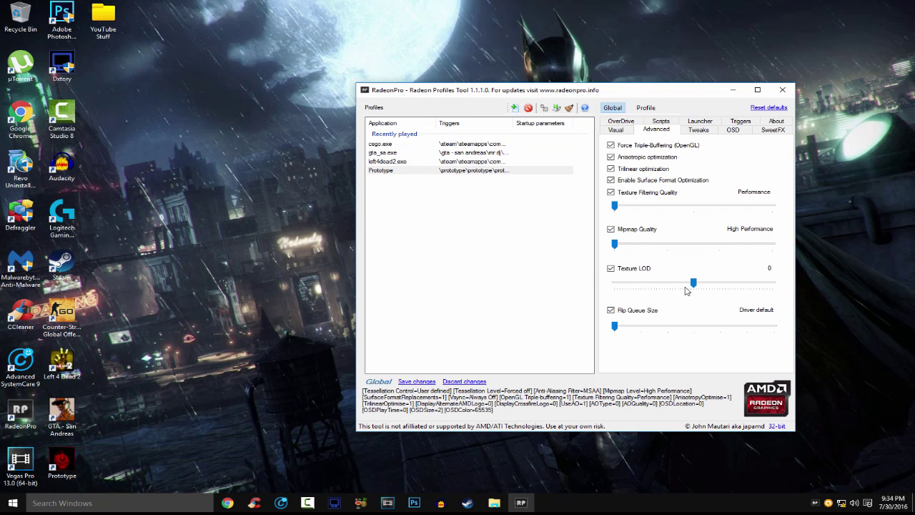
drag(615, 326, 689, 329)
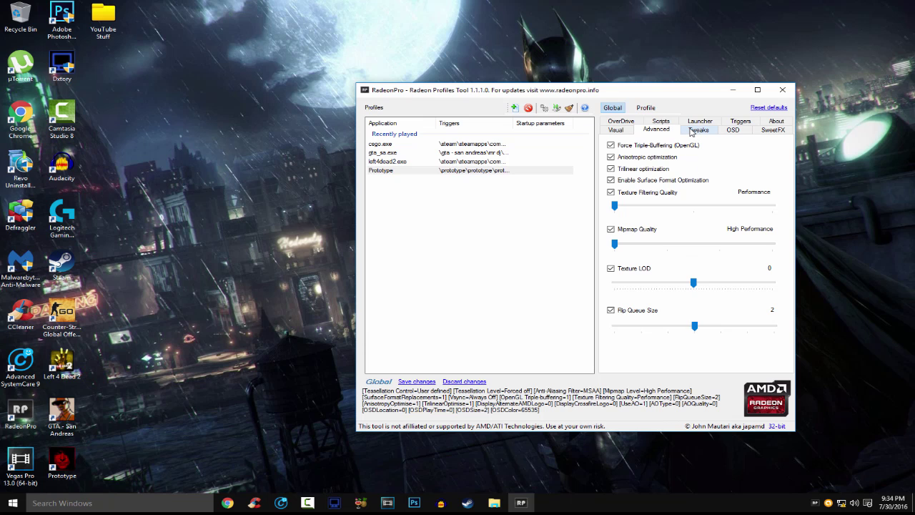
click(417, 381)
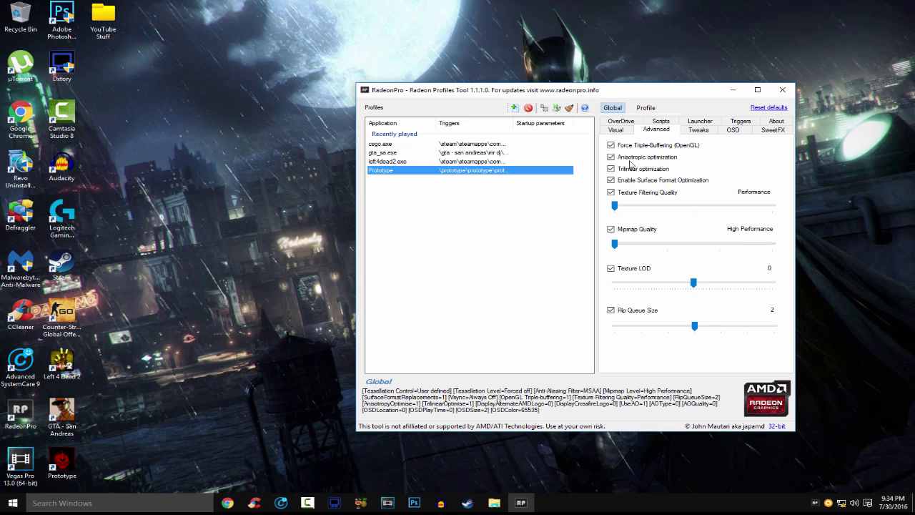
click(700, 132)
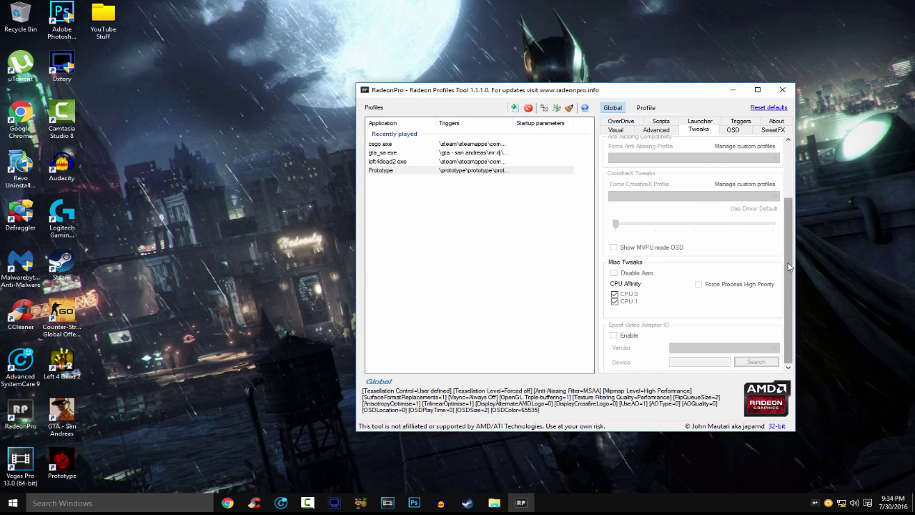
drag(786, 269, 786, 214)
click(733, 129)
click(776, 122)
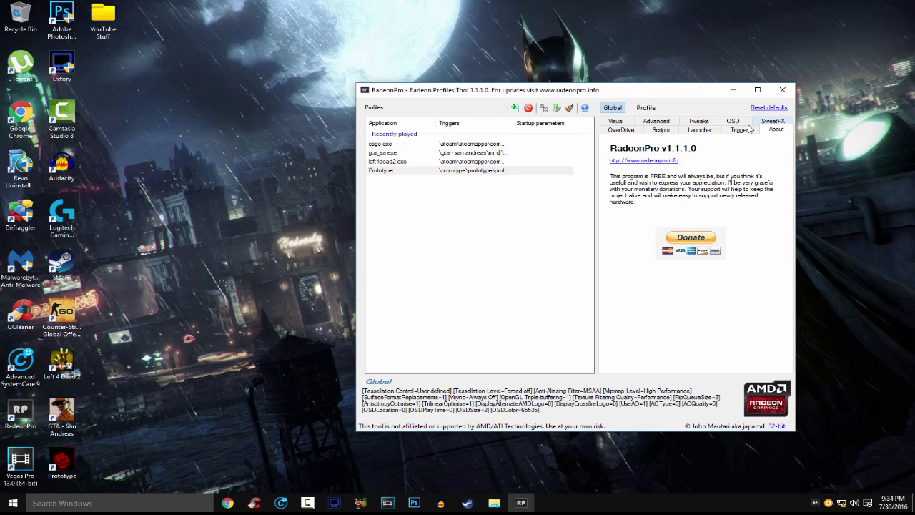
click(700, 130)
click(661, 130)
click(624, 130)
click(618, 121)
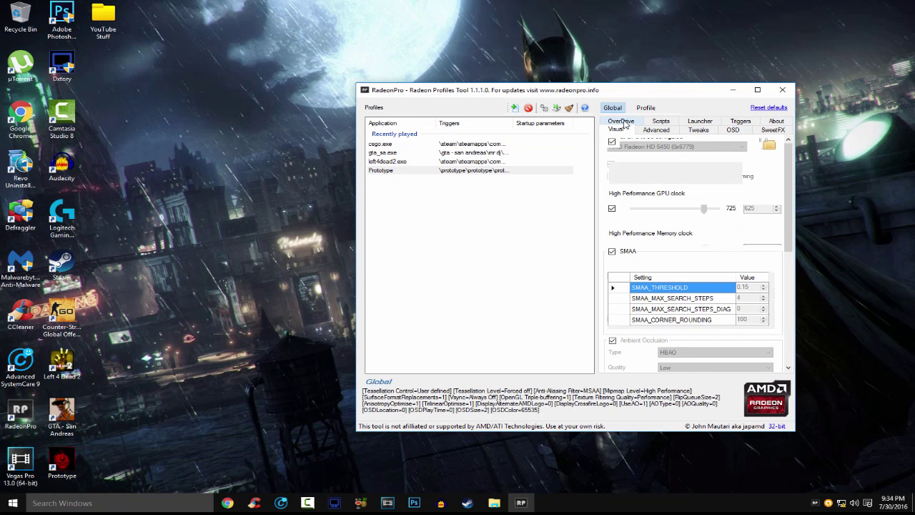
click(312, 502)
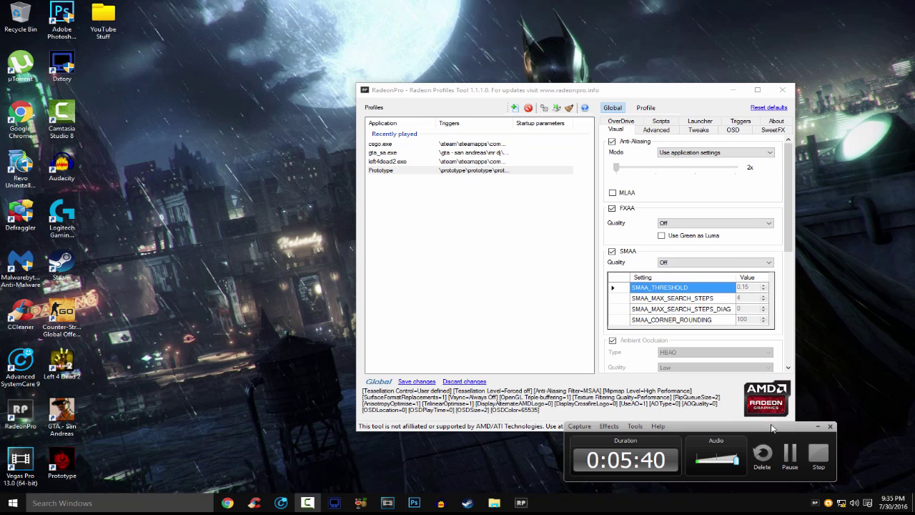